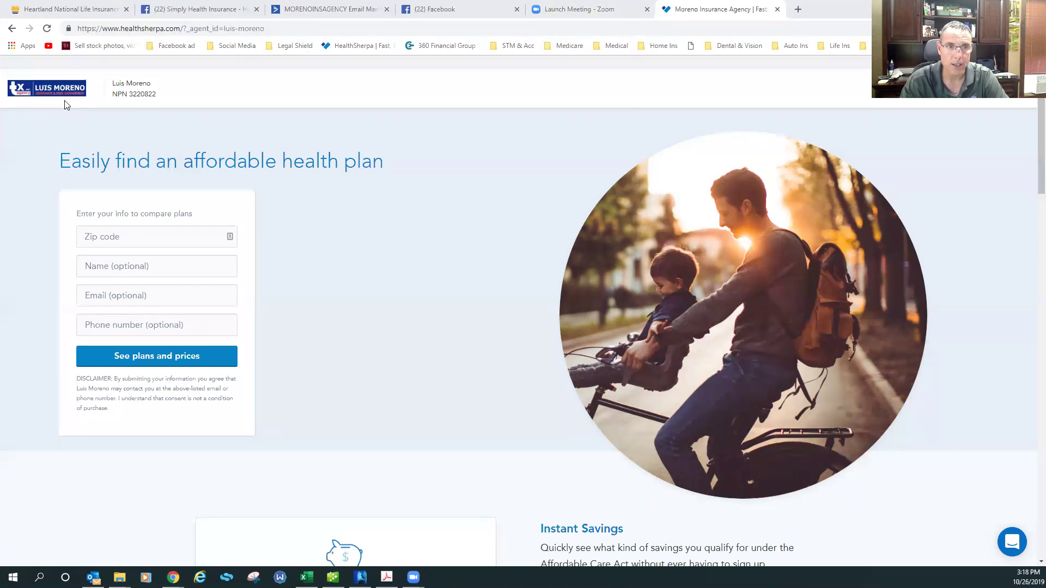
From the agent's Clients list, start a new marketplace health plan application
click(950, 88)
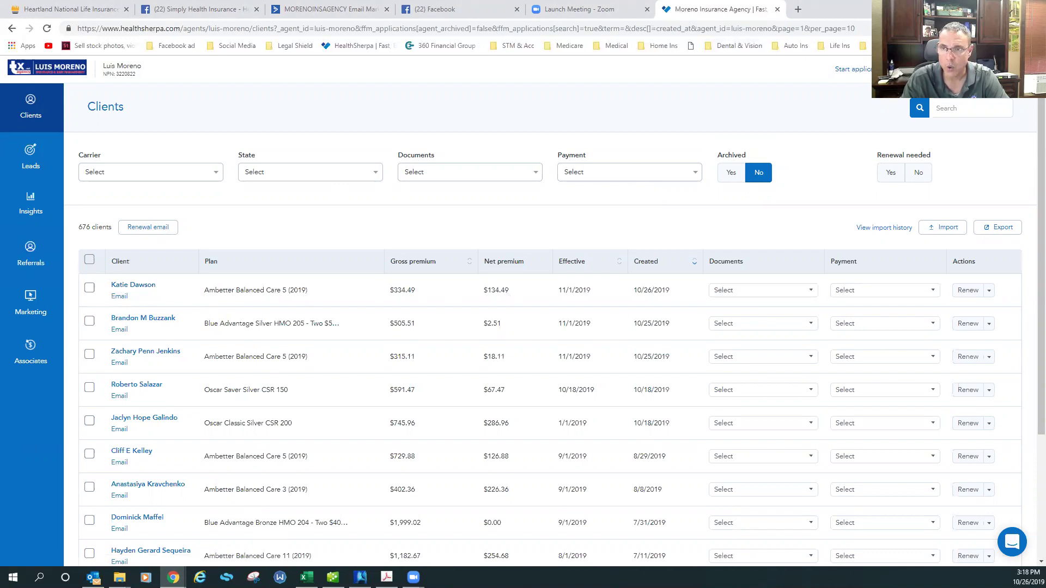
click(883, 70)
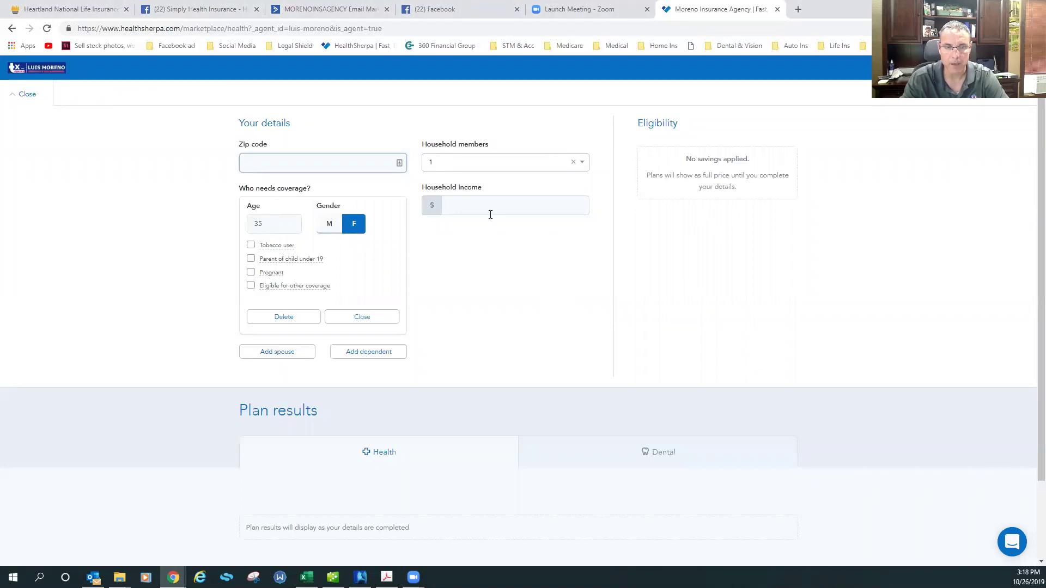
Enter zip code 78212 and household income 15000 in the quote form
click(270, 162)
text(78212)
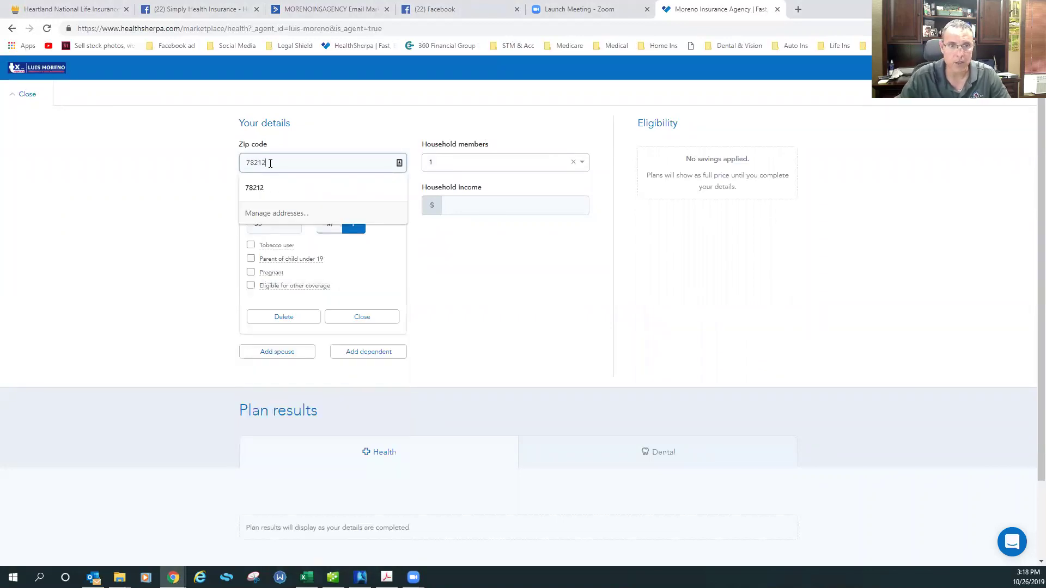
click(297, 228)
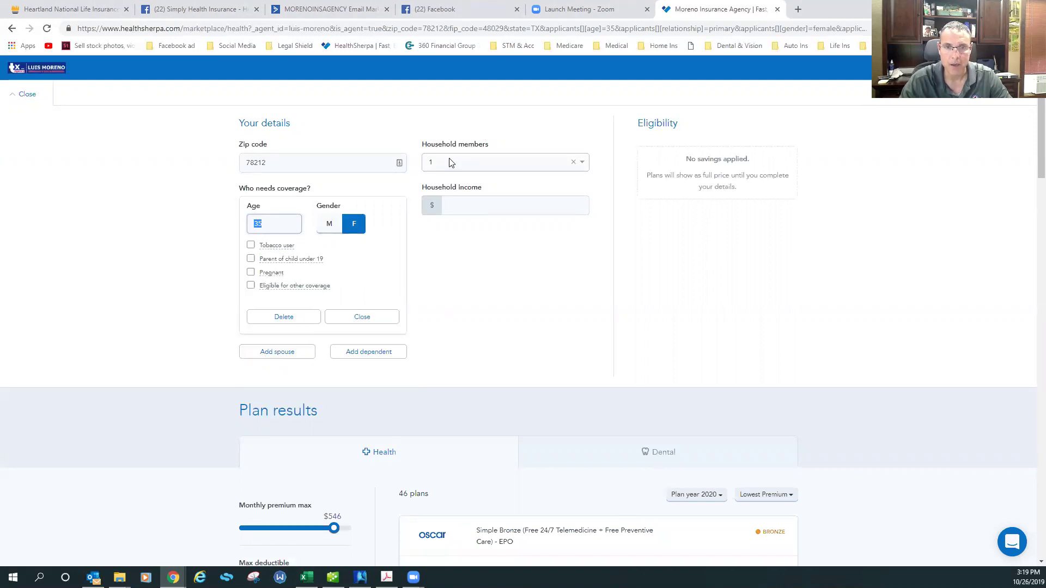
click(472, 210)
text(15000)
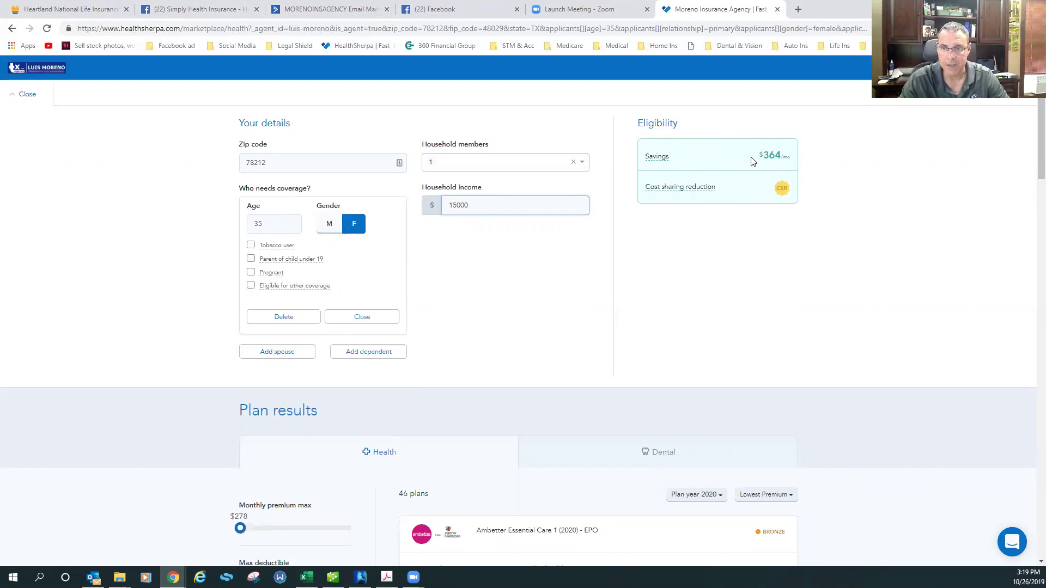
Highlight the $364/mo savings and cost sharing reduction eligibility, then scroll to the plans
drag(758, 155, 789, 155)
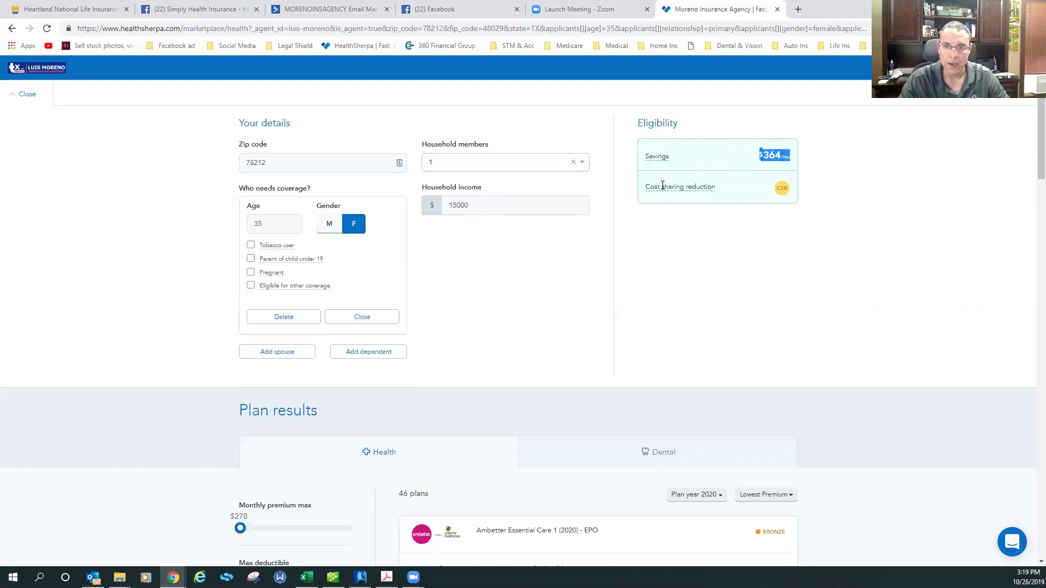
drag(647, 189, 721, 189)
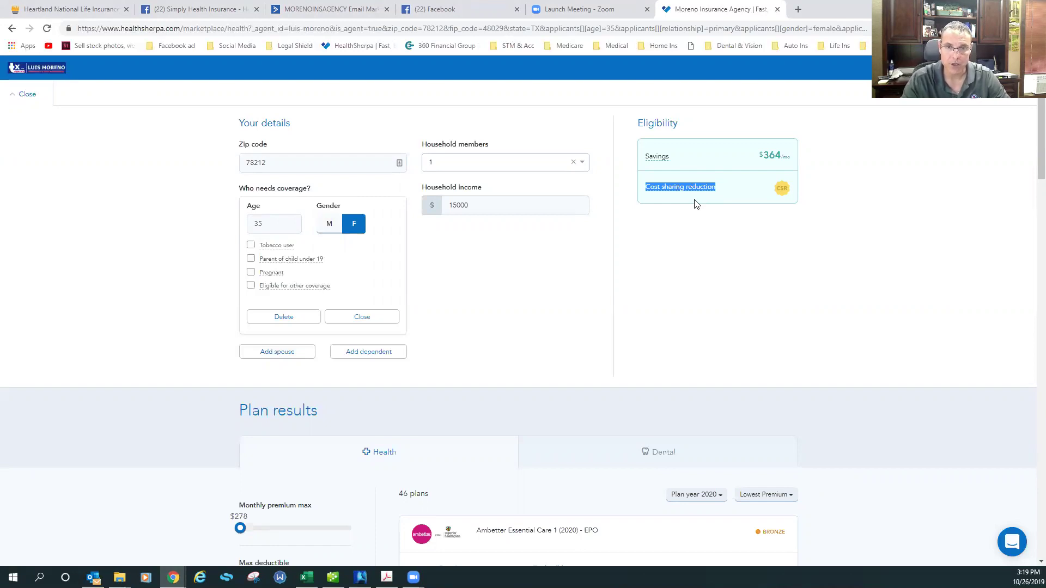
scroll(694, 201, down, 8)
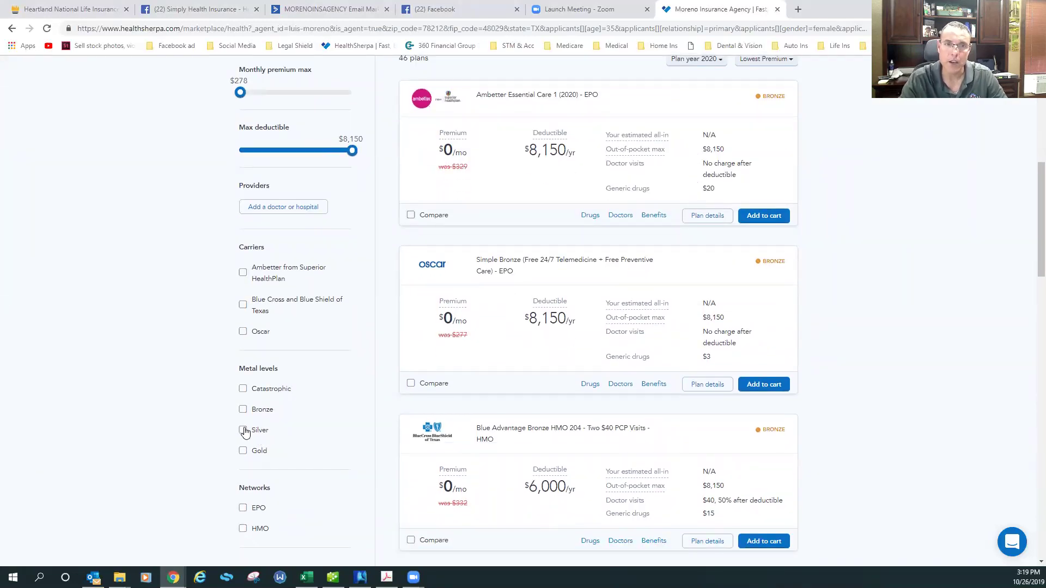
Filter results to Silver plans and switch the plan year to 2019, then back to 2020
click(243, 430)
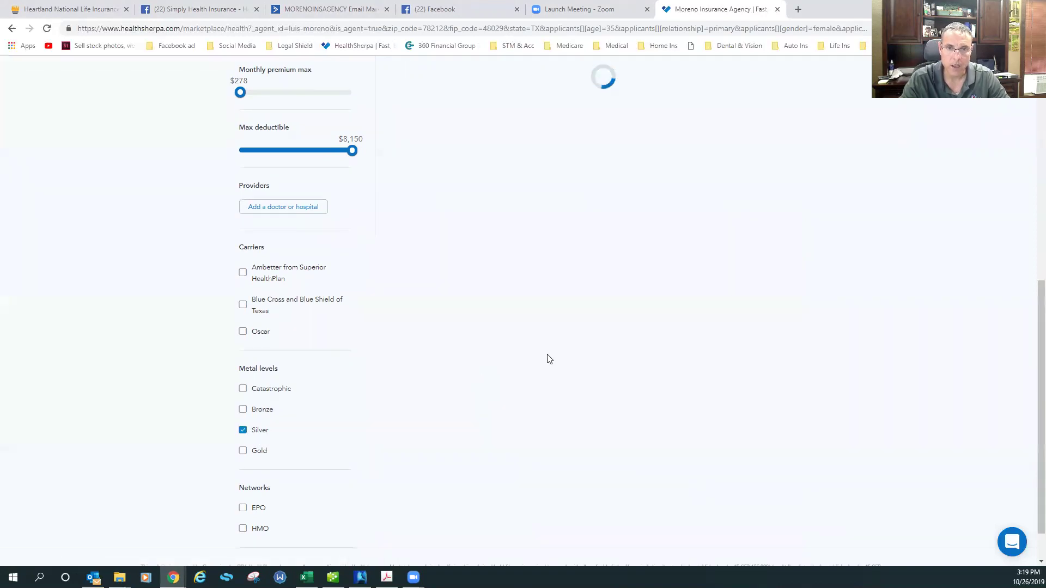
scroll(541, 280, up, 2)
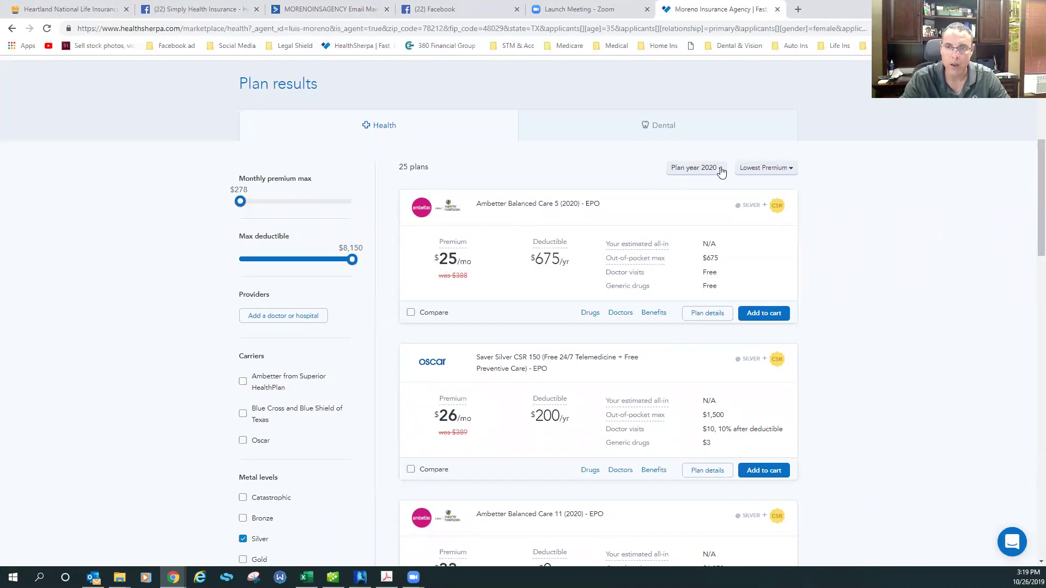
click(721, 171)
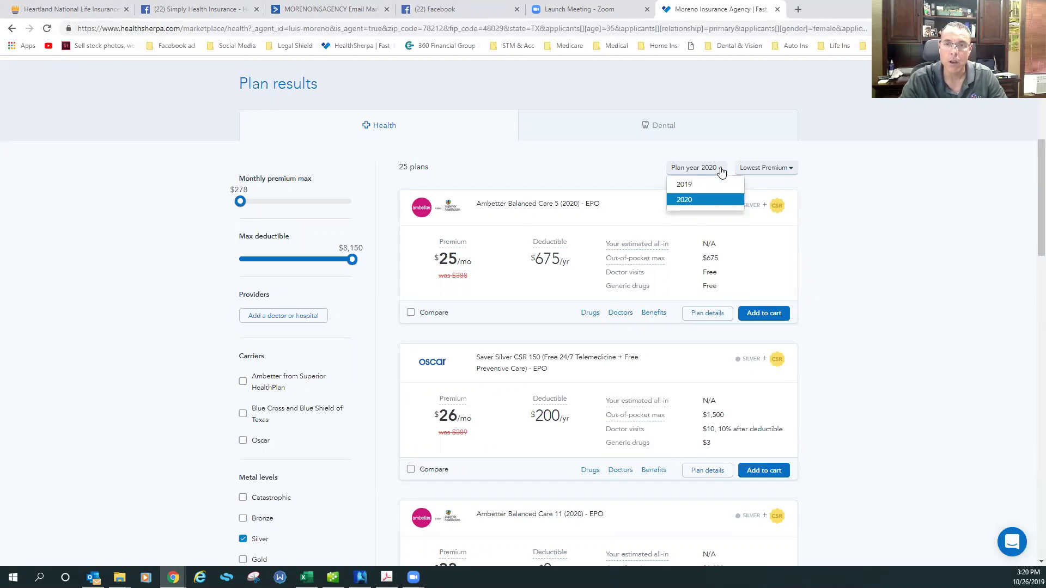
click(688, 185)
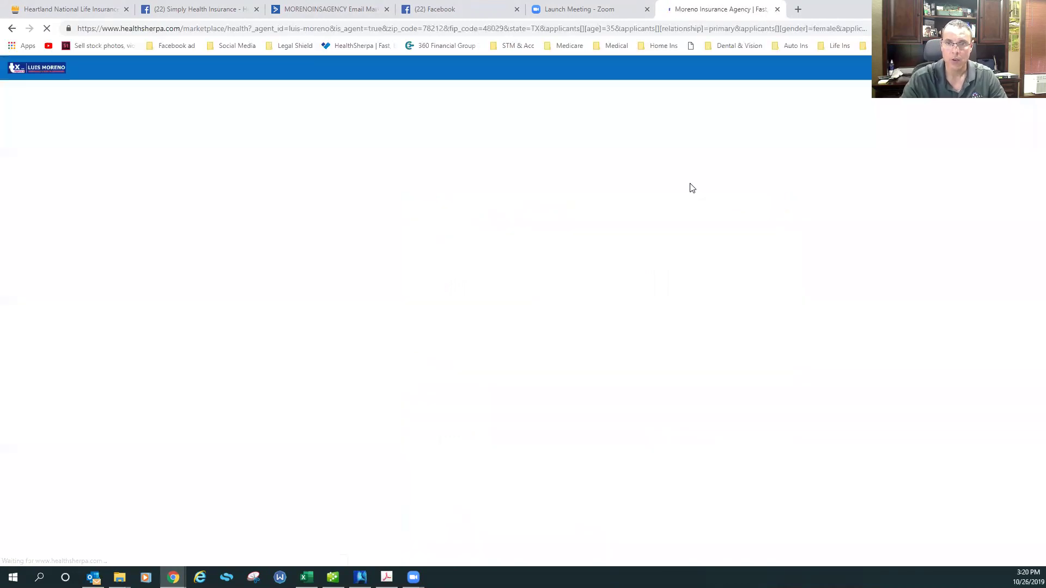
scroll(582, 270, down, 10)
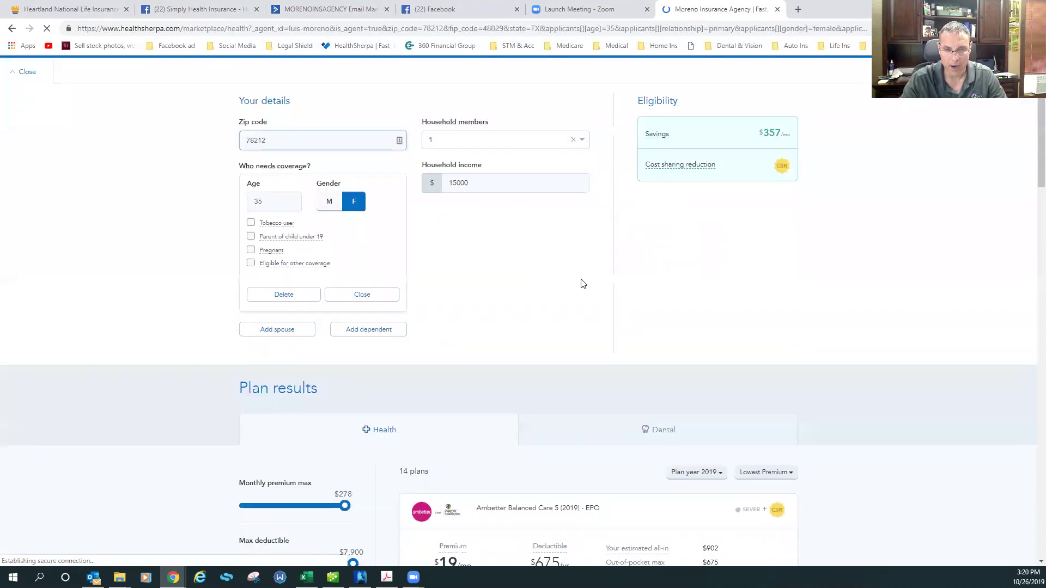
scroll(385, 276, up, 2)
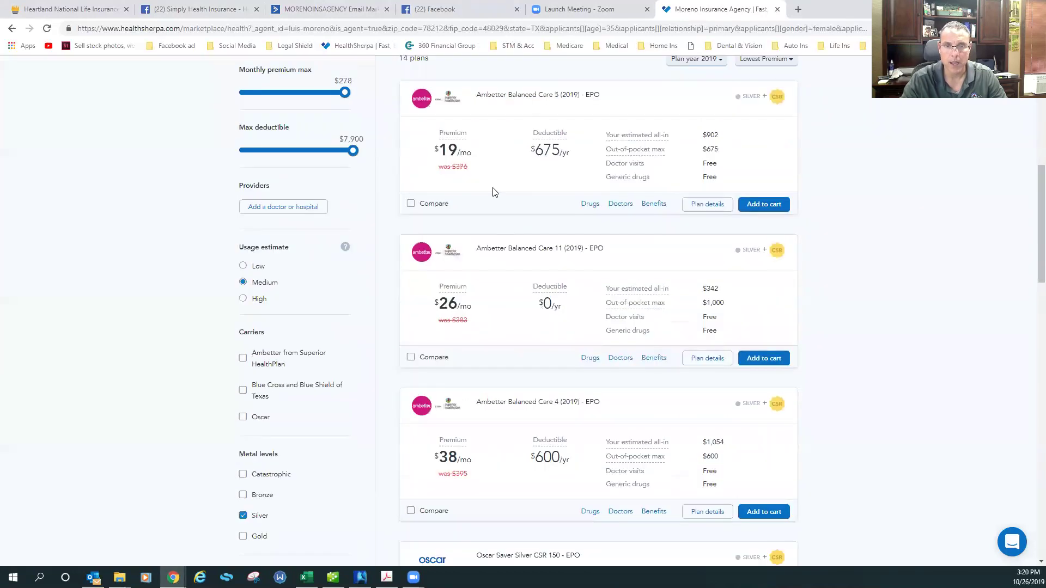
scroll(547, 175, up, 2)
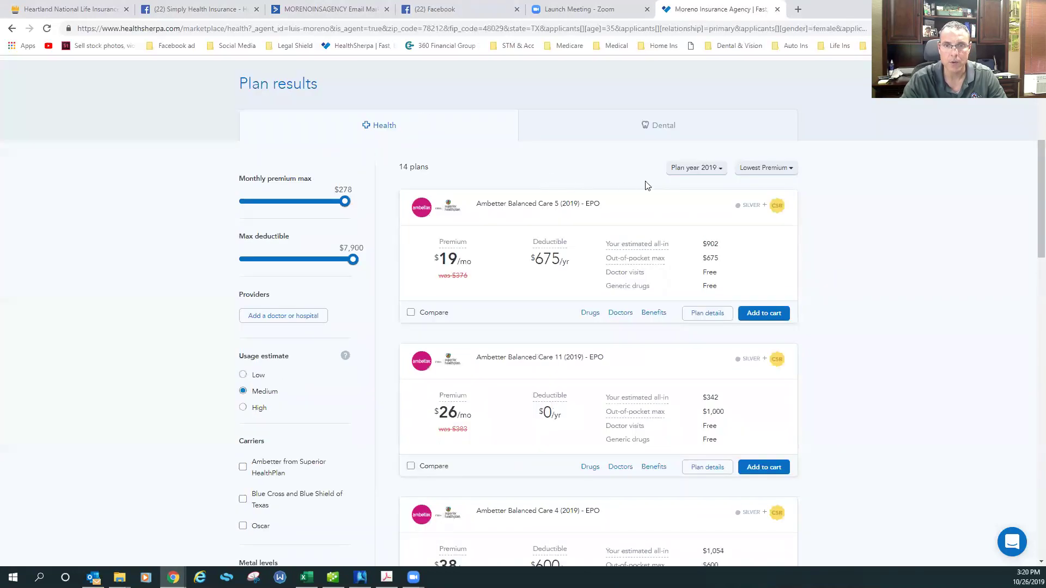
click(707, 168)
click(693, 206)
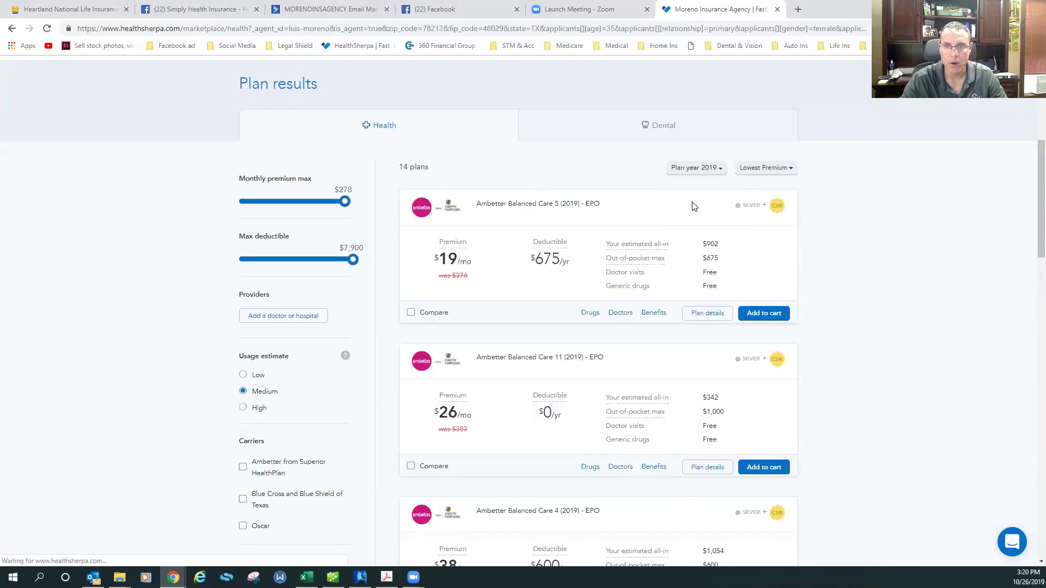
click(708, 169)
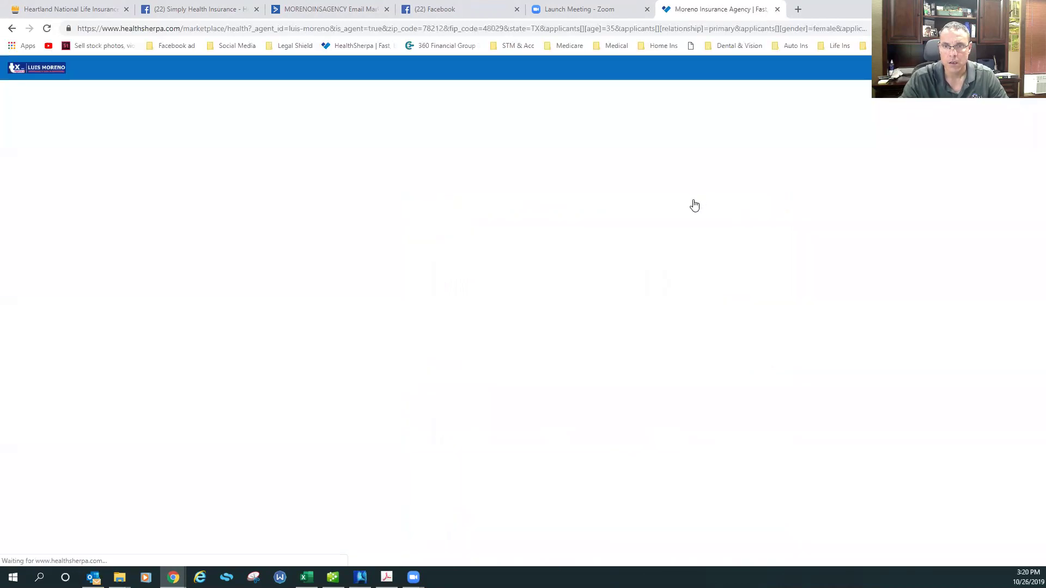
Highlight Ambetter Balanced Care 5's $25 premium and $675 deductible and out-of-pocket maximum, then open its Benefits
scroll(554, 306, down, 4)
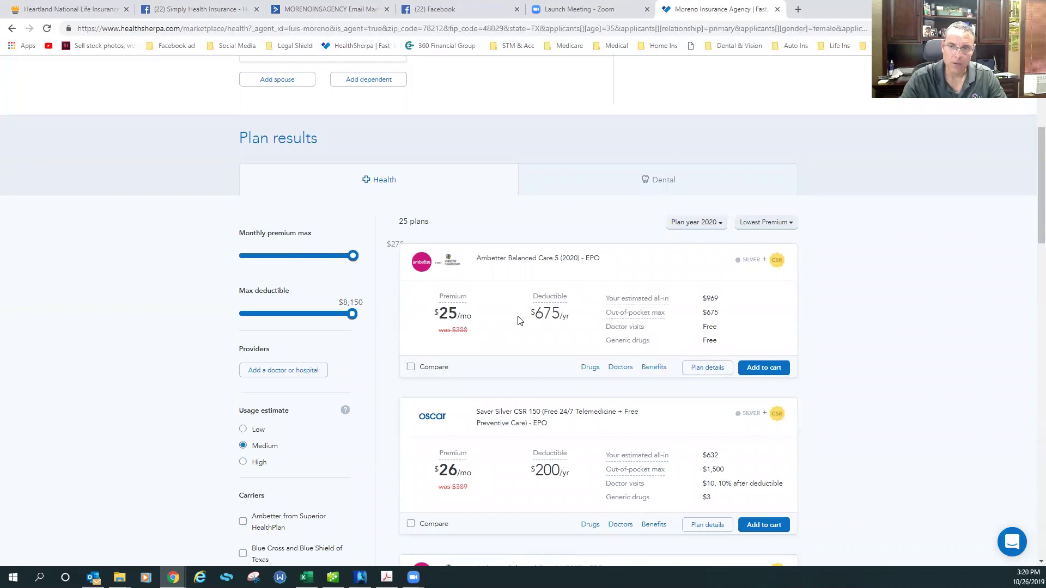
scroll(517, 321, down, 1)
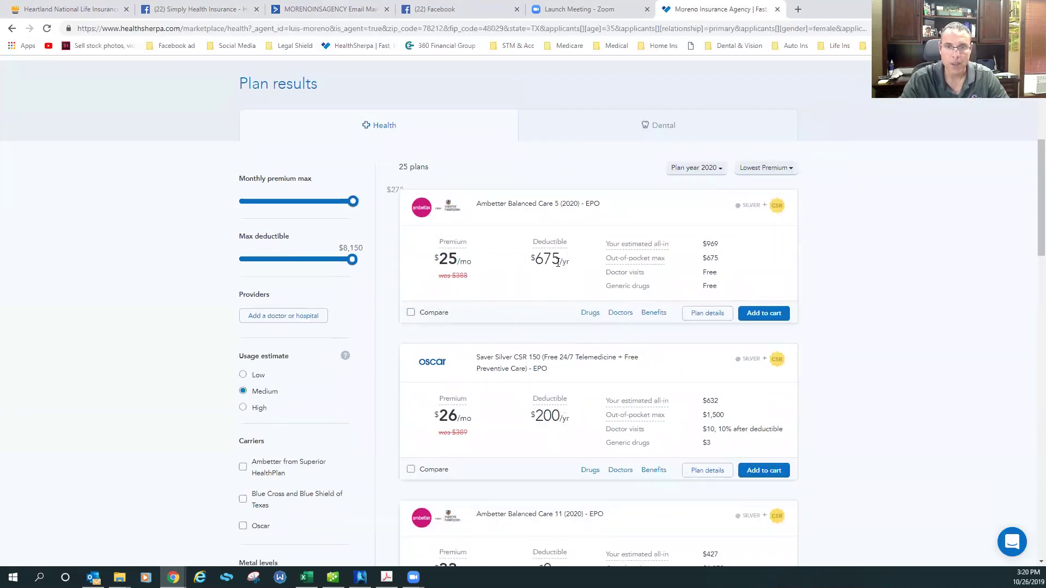
scroll(447, 227, down, 2)
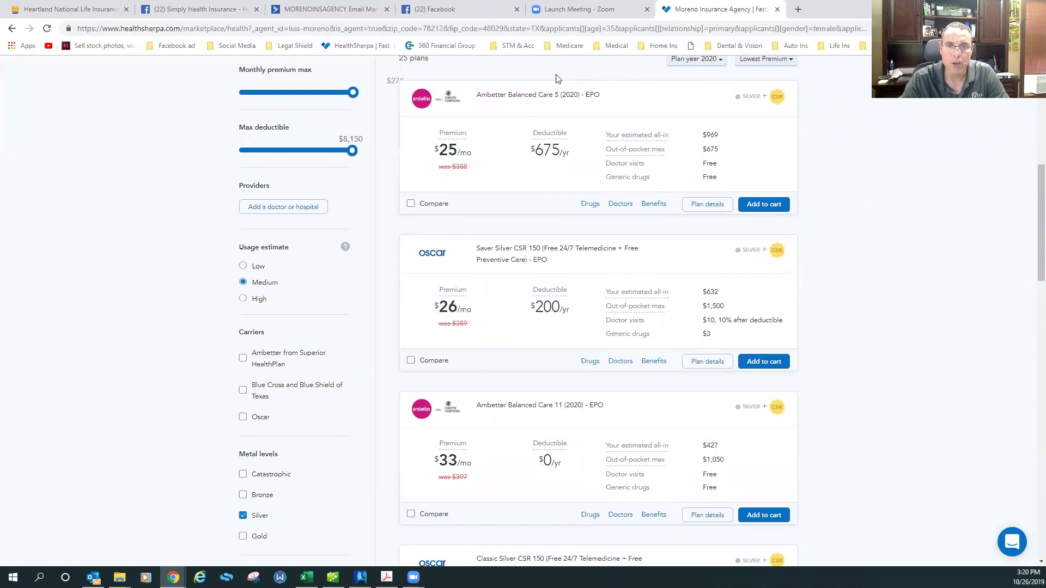
drag(439, 150, 463, 151)
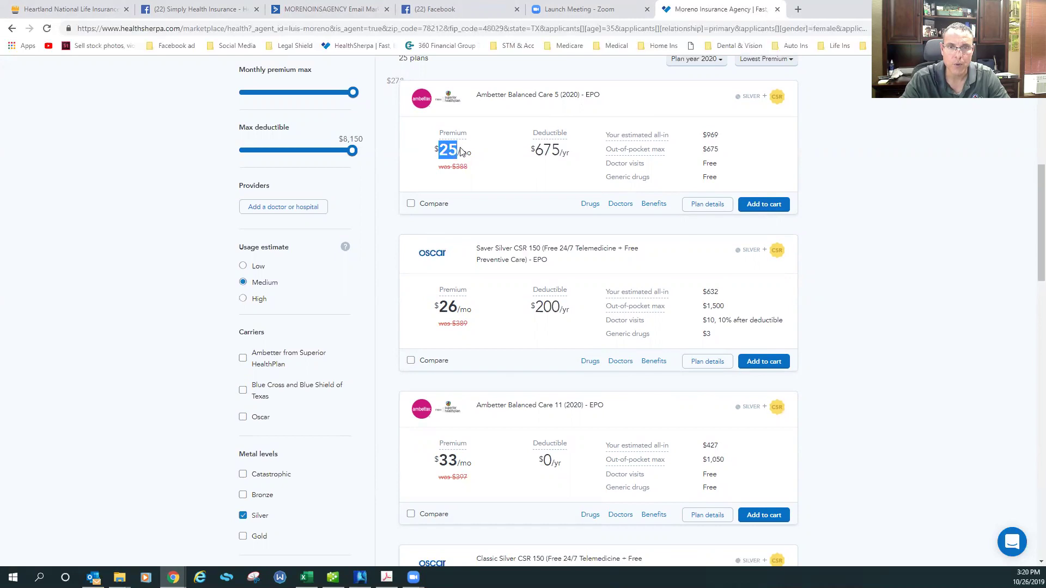
drag(533, 150, 571, 157)
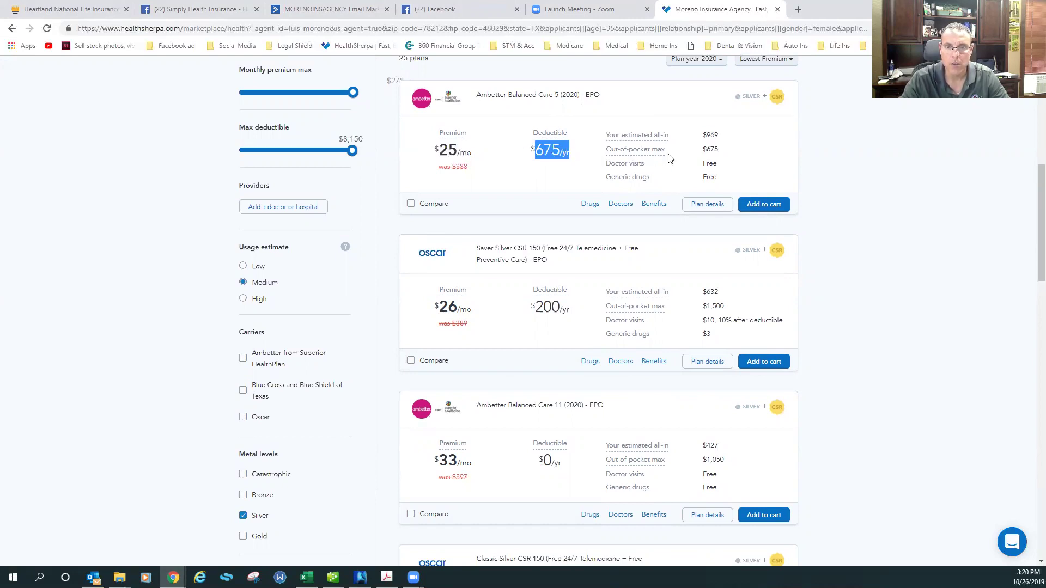
drag(705, 149, 718, 149)
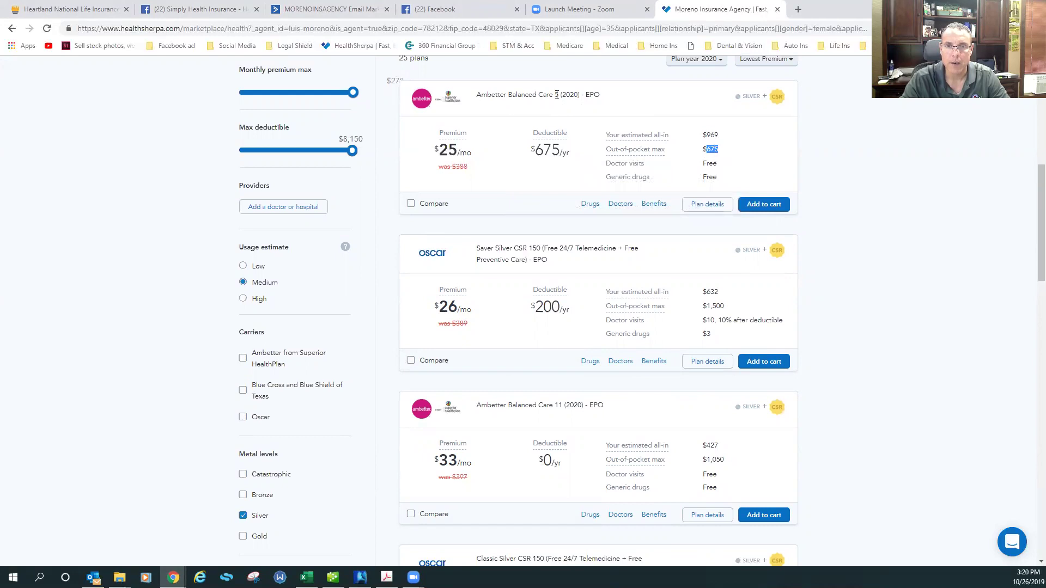
double_click(560, 150)
drag(706, 150, 722, 153)
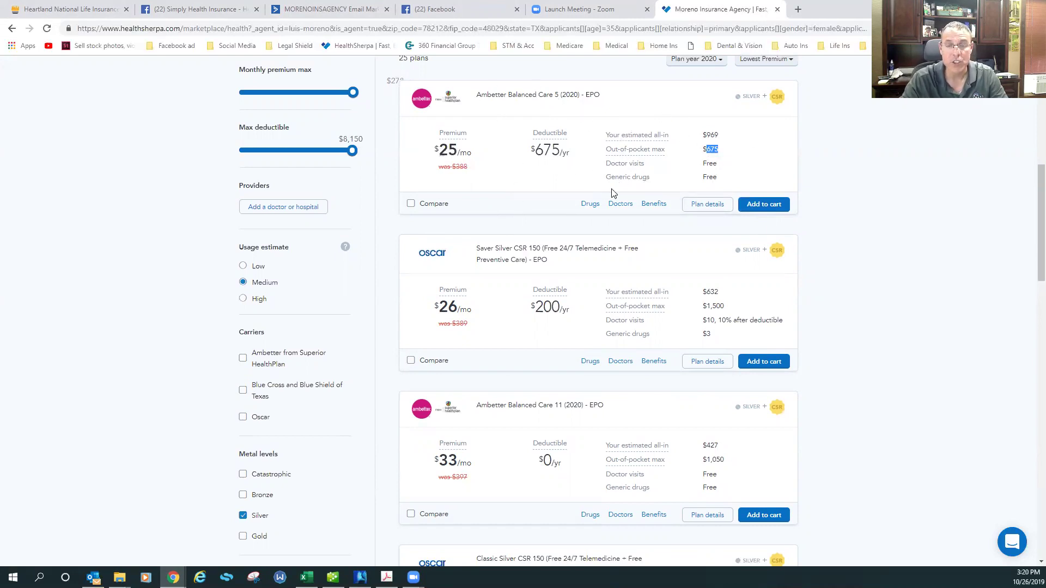
click(655, 206)
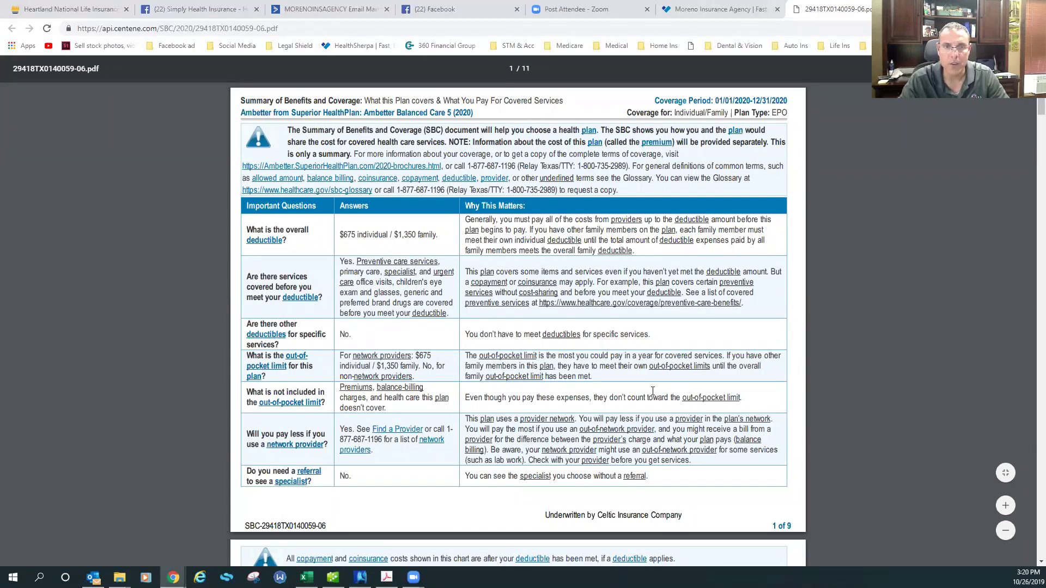
Highlight the $675 individual deductible and $675 out-of-pocket limit in the summary
drag(340, 235, 392, 236)
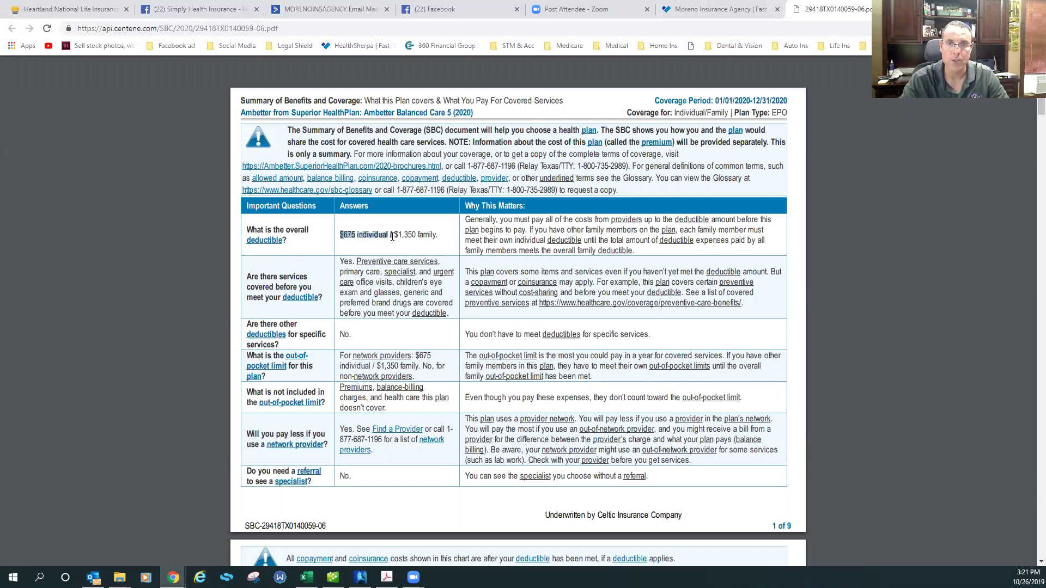
scroll(392, 236, down, 1)
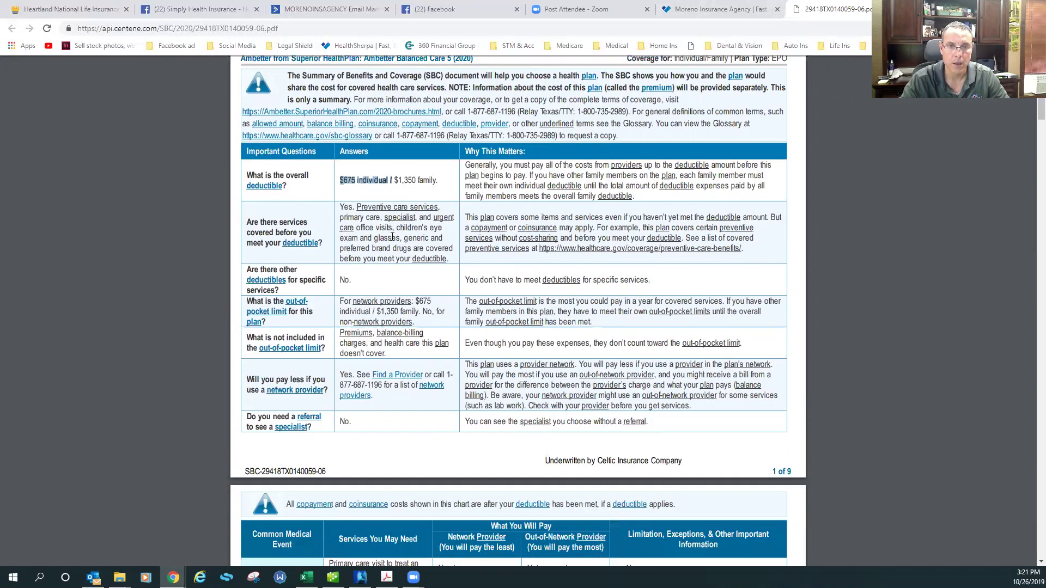
drag(412, 300, 432, 301)
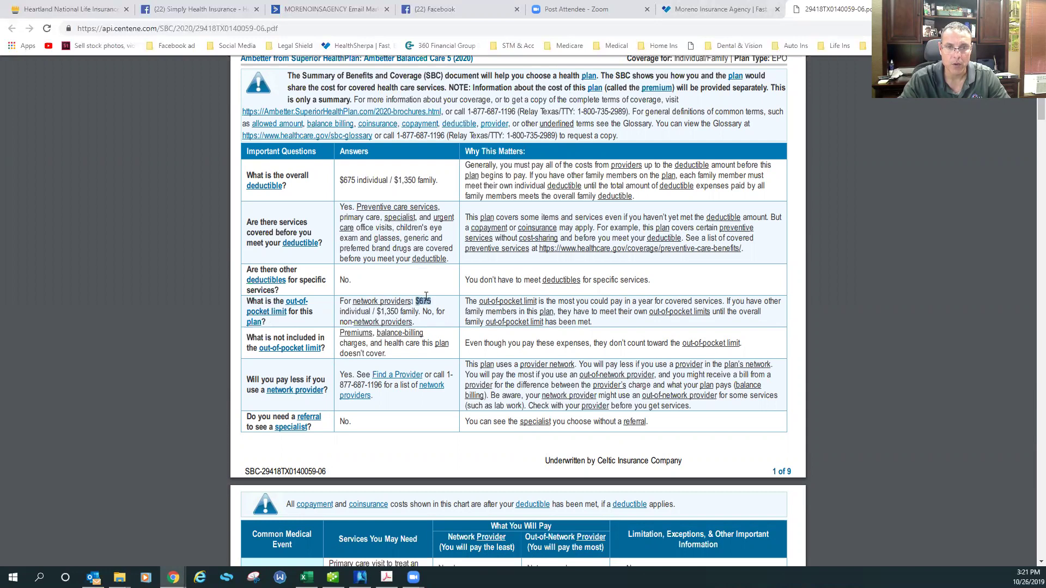
On page 2, highlight the no-charge primary care visit and diagnostic test costs
scroll(425, 308, down, 1)
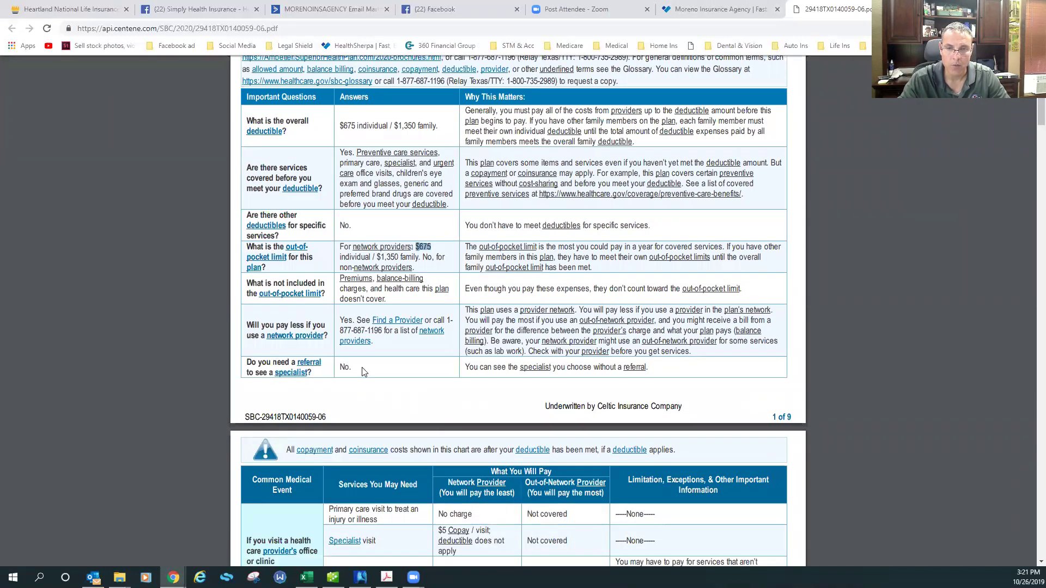
scroll(376, 245, down, 4)
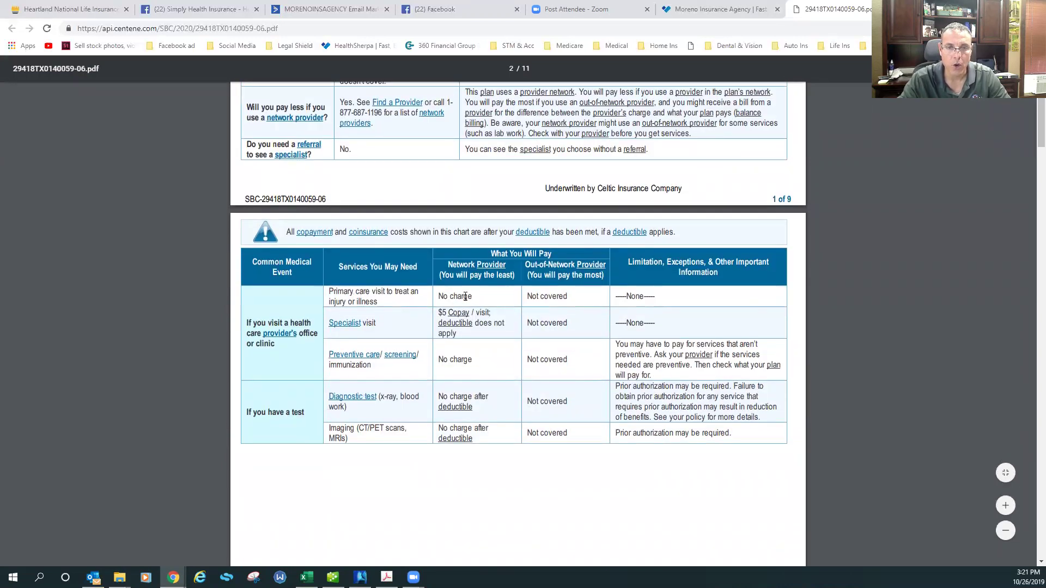
drag(439, 296, 484, 302)
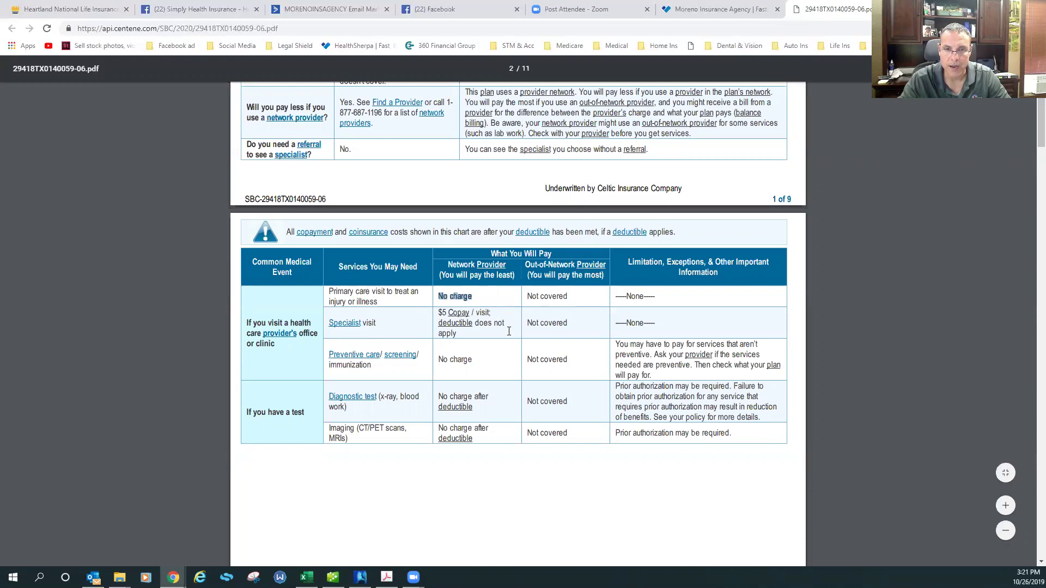
scroll(509, 331, down, 2)
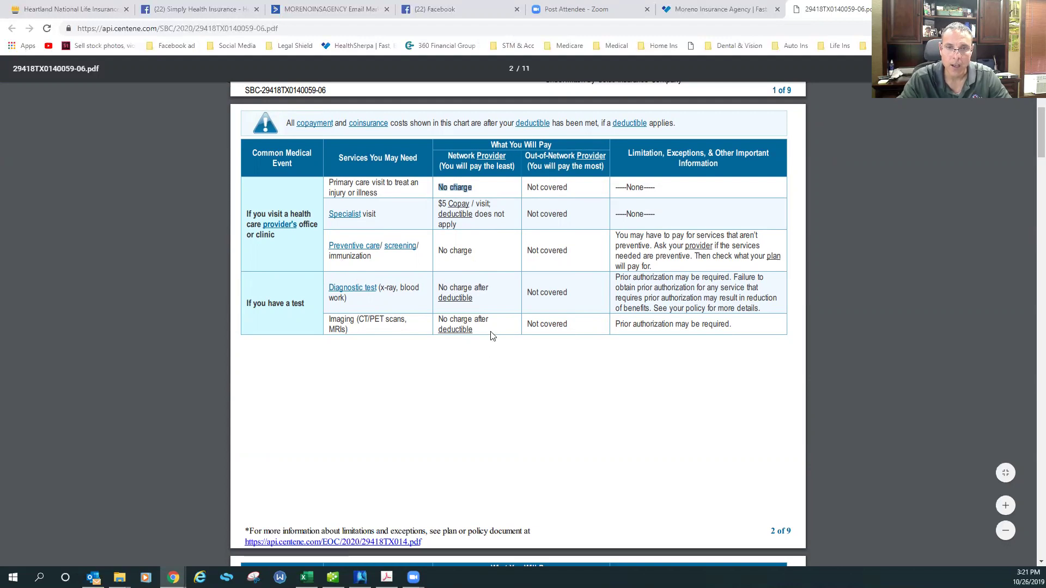
drag(439, 286, 484, 285)
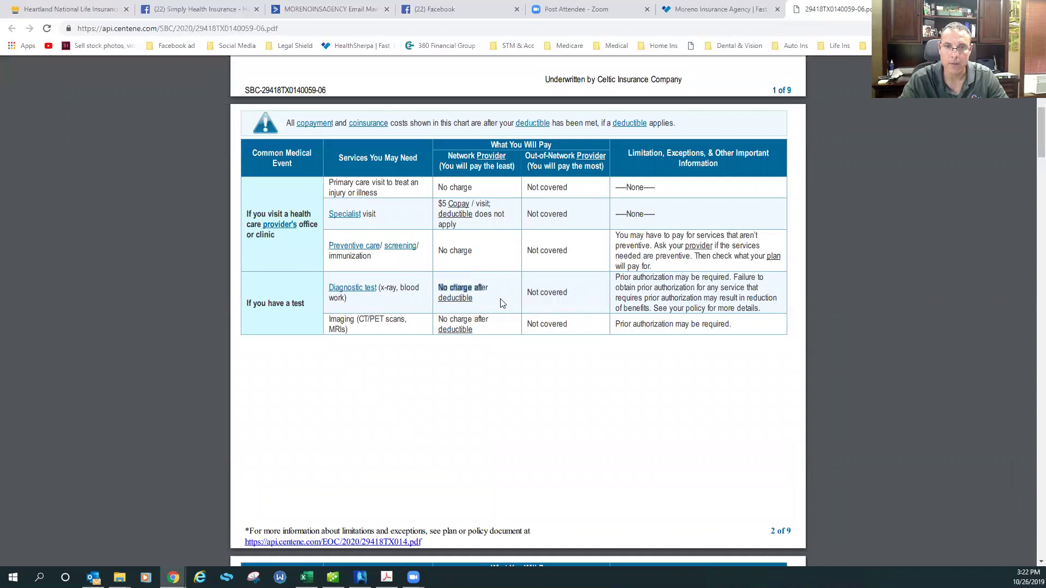
Highlight the drug costs: no-charge generics, $25 Tier 2 copay, Tier 3 after deductible
scroll(500, 302, down, 3)
scroll(500, 303, down, 4)
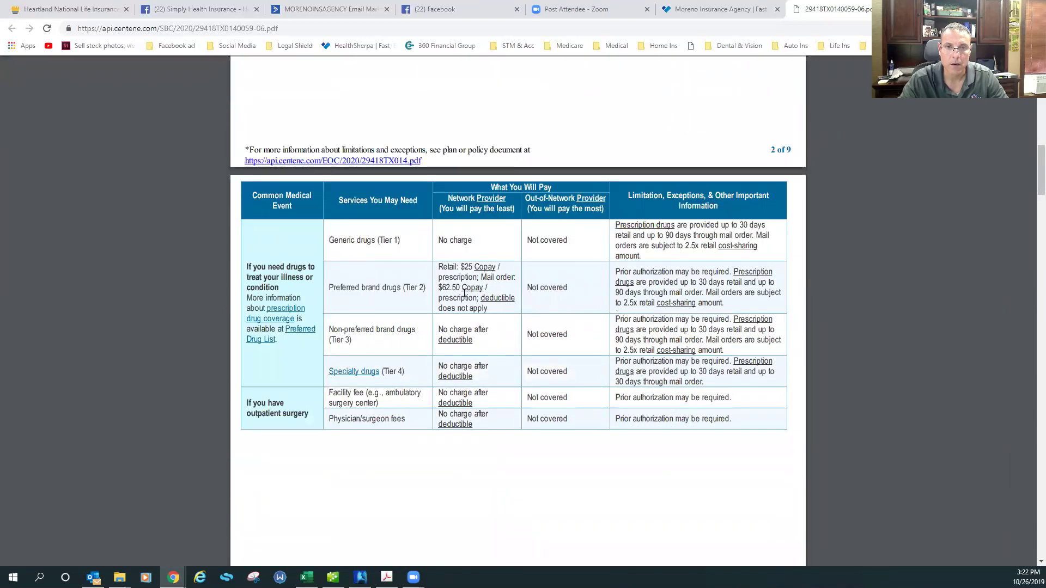
drag(438, 240, 463, 238)
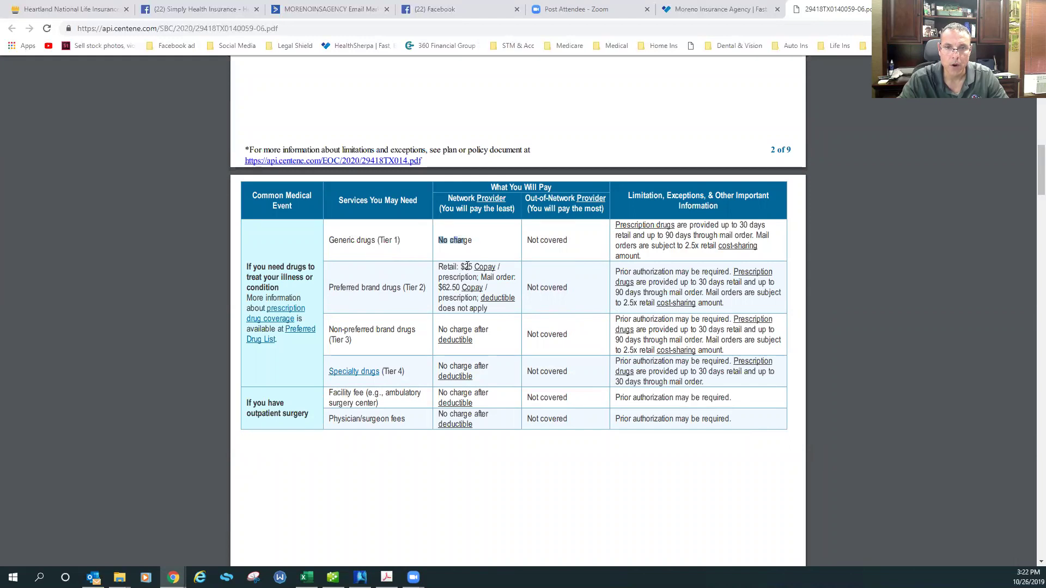
drag(460, 266, 480, 265)
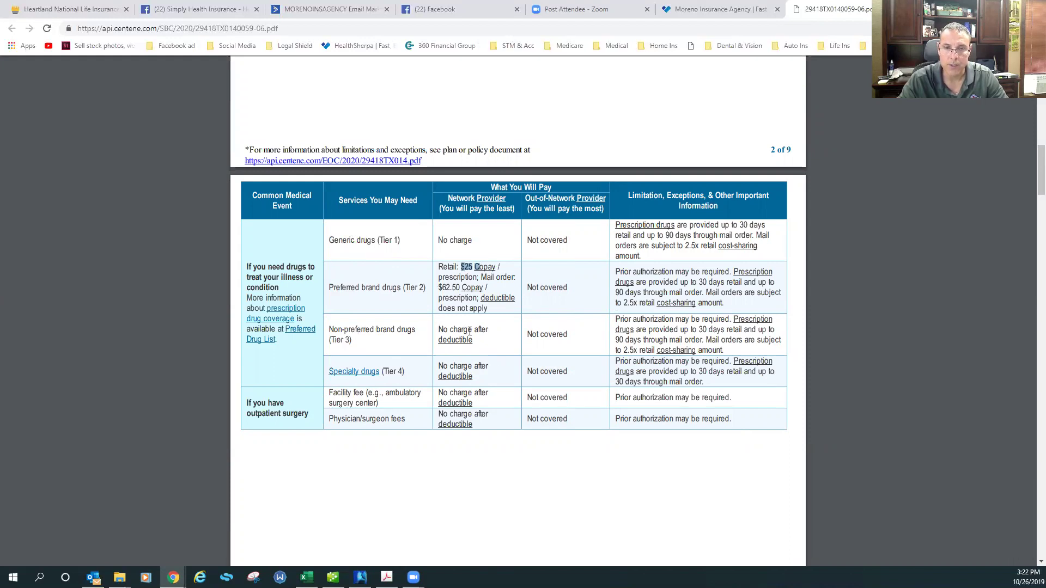
drag(473, 329, 475, 341)
Scroll through the emergency sections and highlight the If you are pregnant section
scroll(475, 342, down, 2)
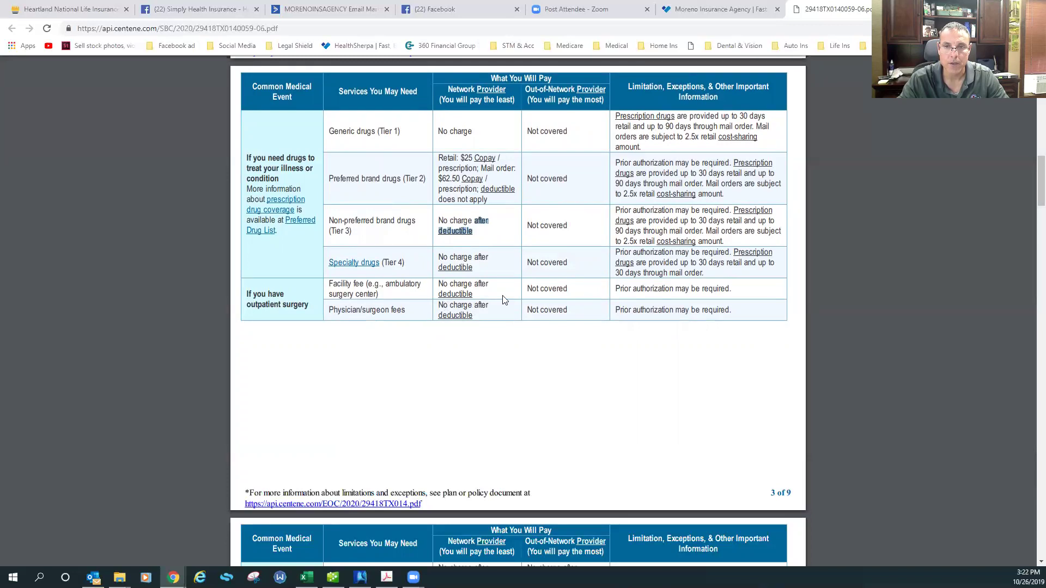
scroll(506, 297, down, 2)
scroll(507, 298, down, 5)
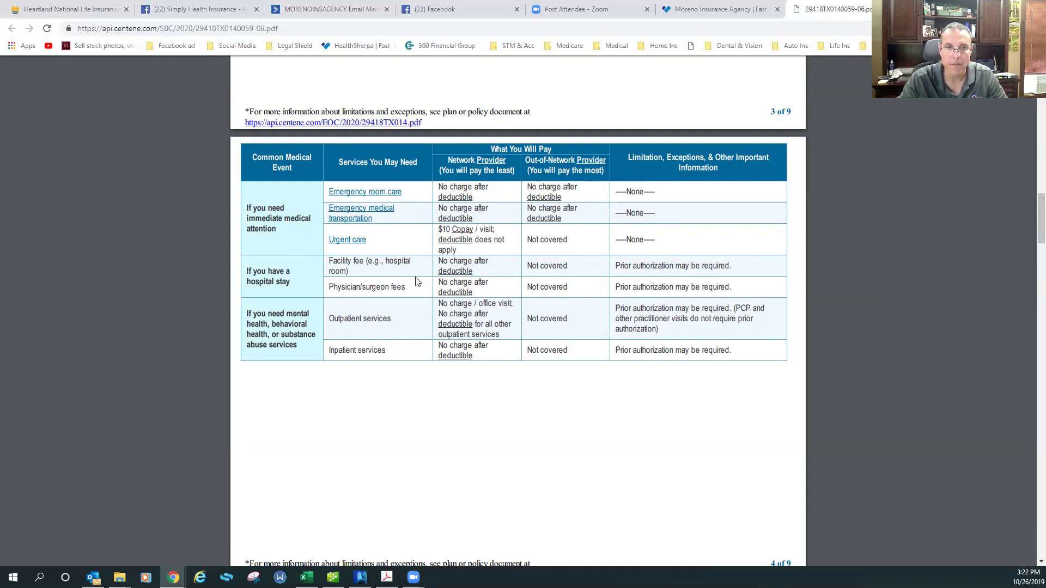
scroll(416, 280, down, 6)
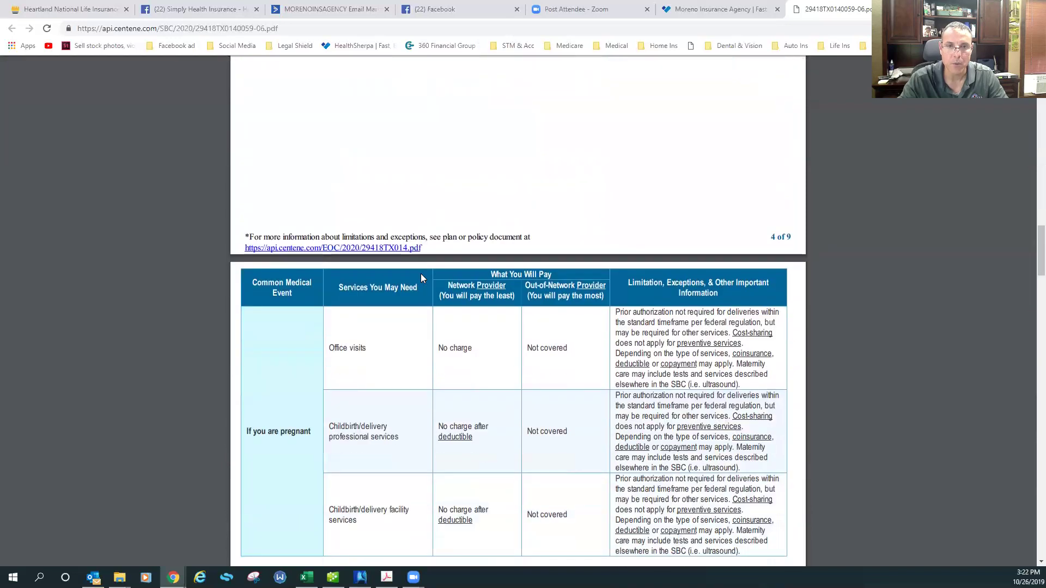
scroll(463, 158, up, 2)
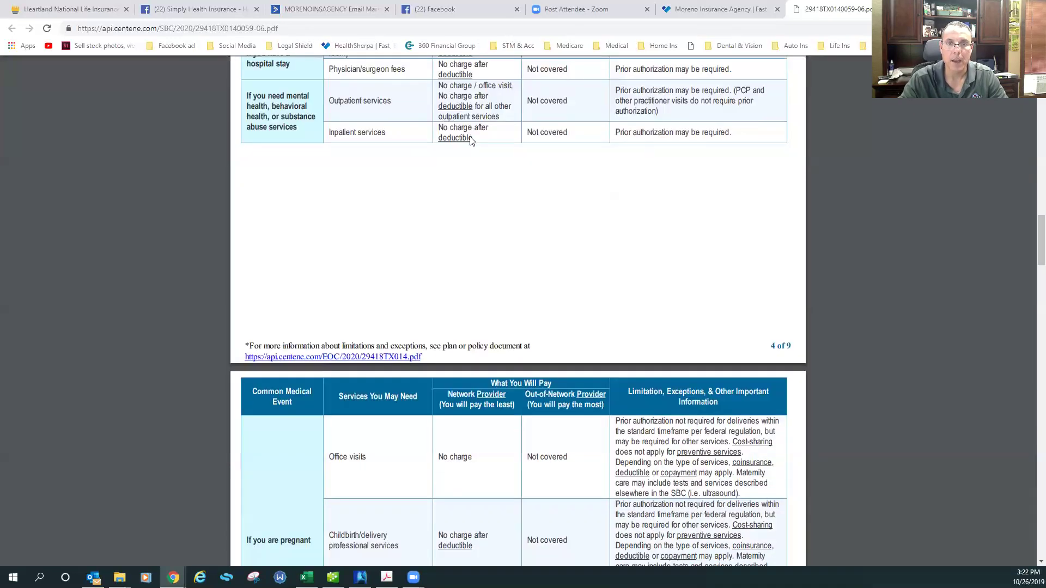
scroll(470, 141, down, 5)
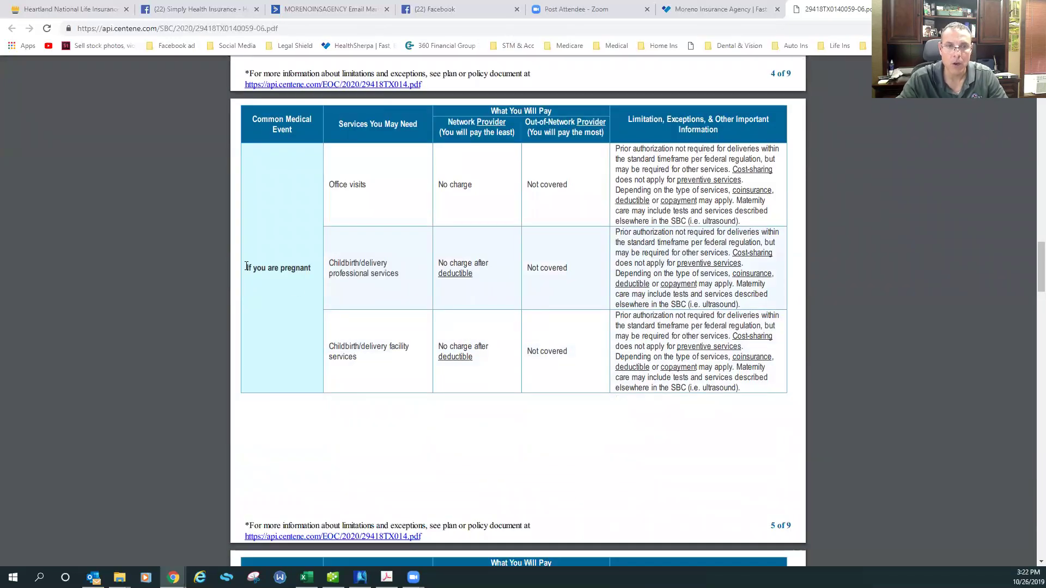
drag(245, 267, 309, 265)
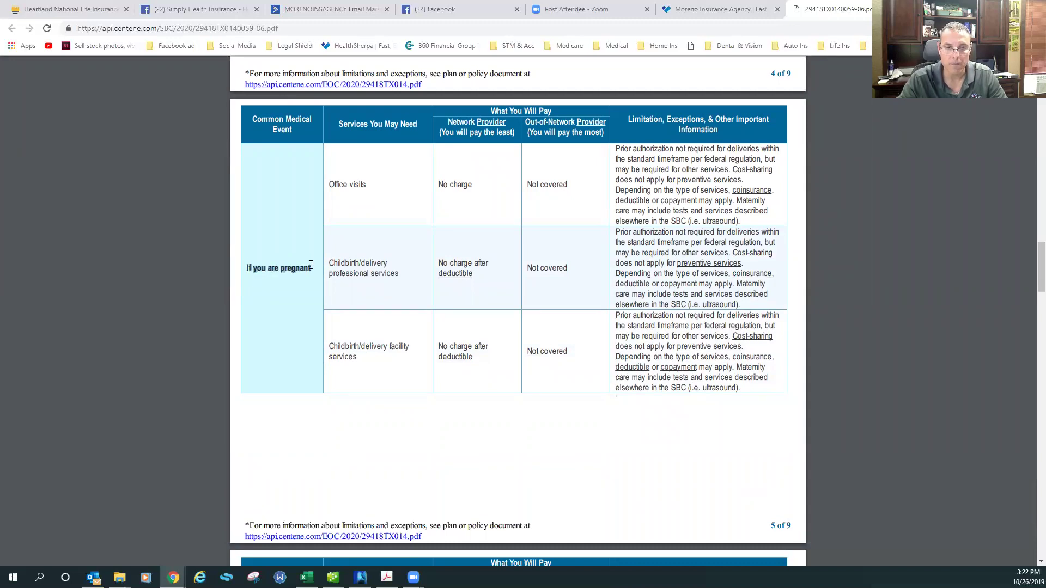
Highlight the excluded services list, then go back to the HealthSherpa plan results
scroll(310, 267, down, 6)
scroll(310, 267, down, 1)
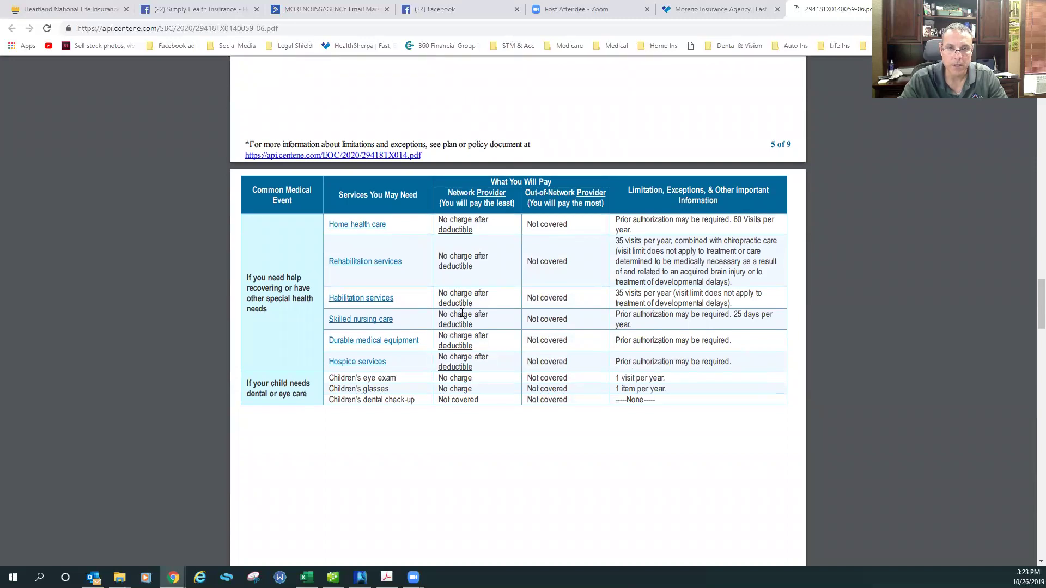
scroll(458, 314, down, 7)
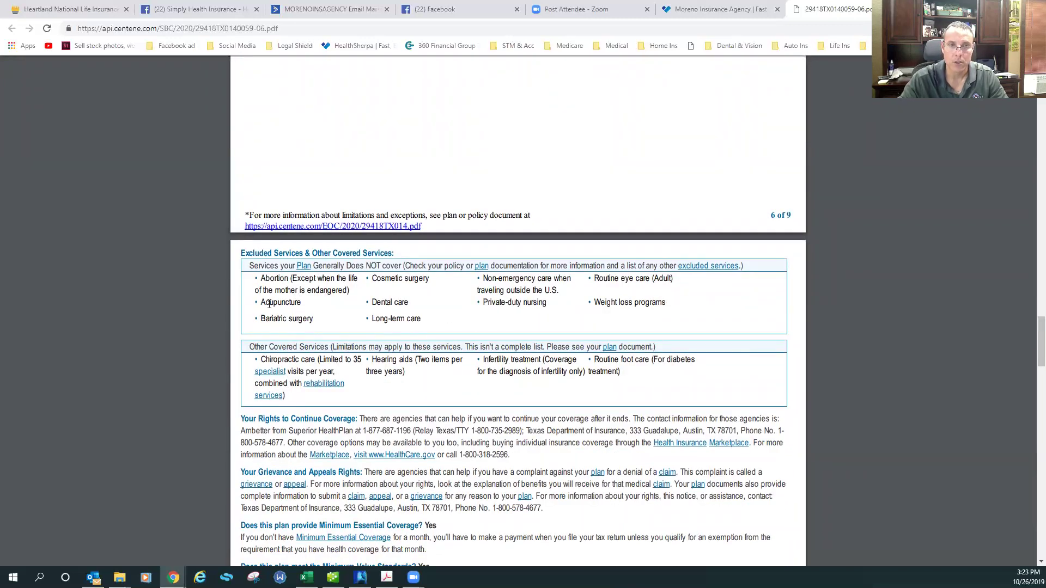
drag(255, 271, 684, 314)
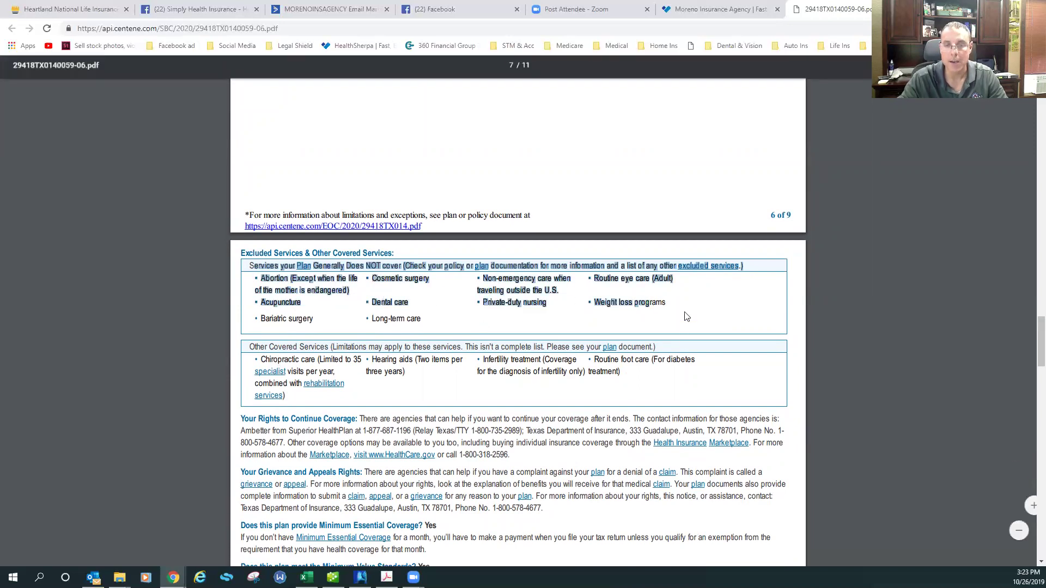
scroll(605, 330, up, 20)
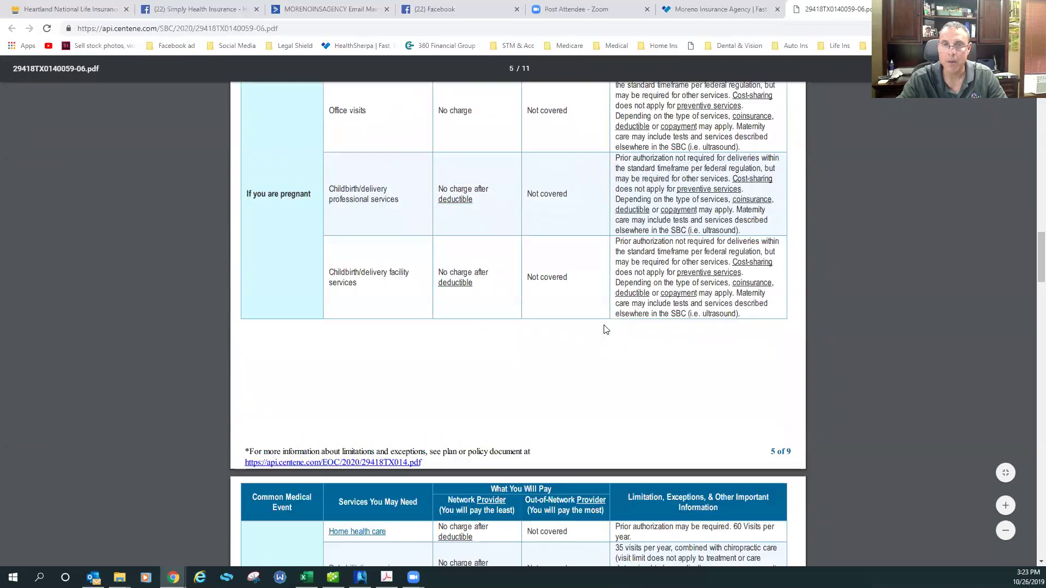
scroll(602, 329, up, 15)
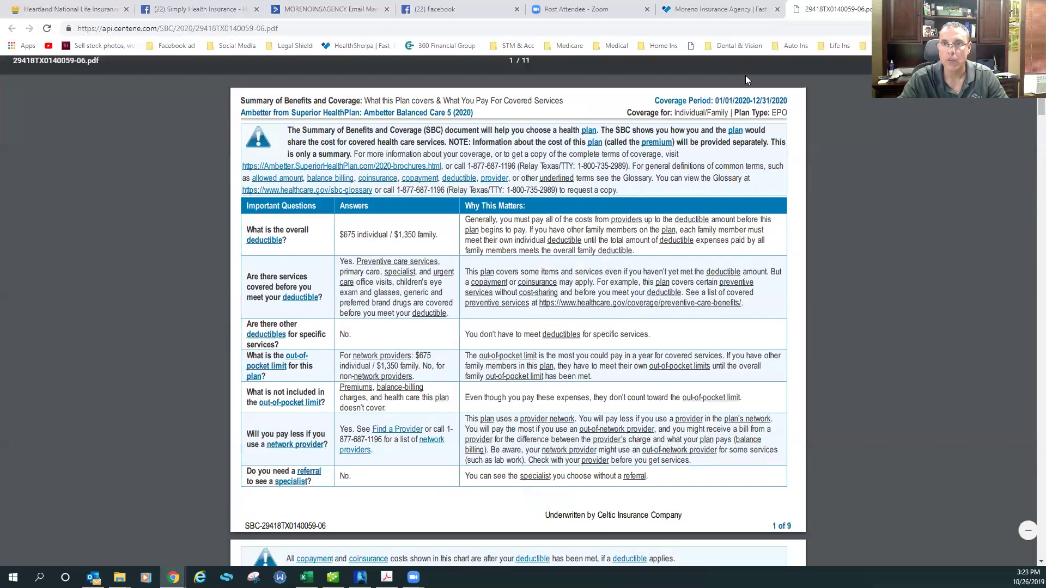
click(725, 9)
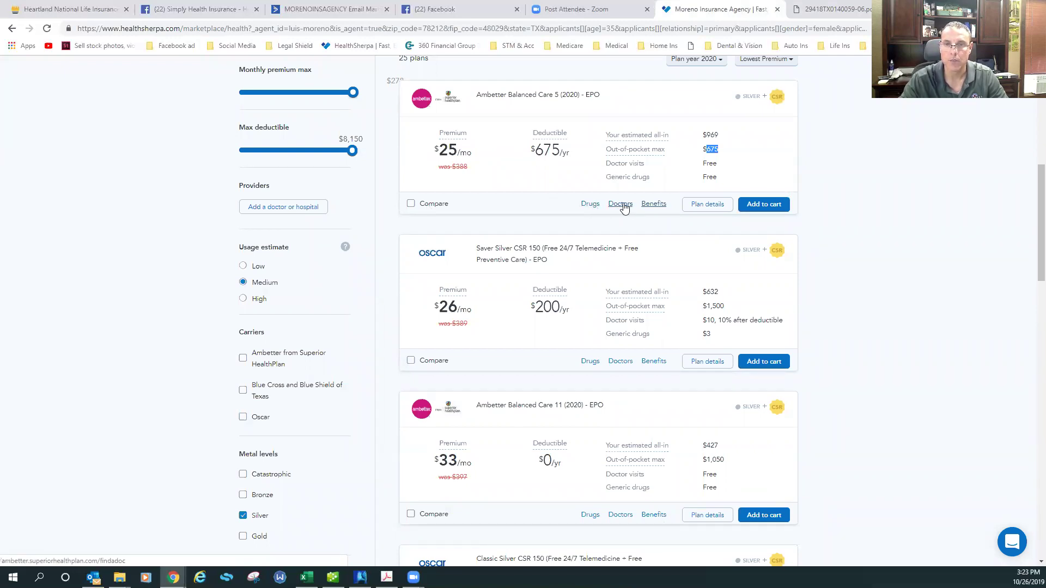
Log in to the Heartland National Life agent portal from its browser tab
scroll(510, 257, up, 2)
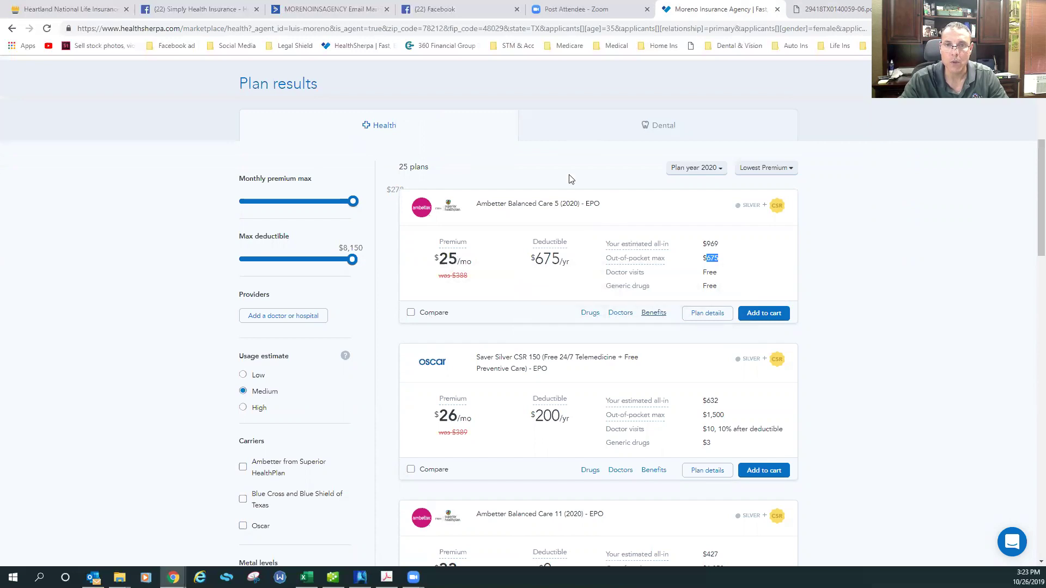
scroll(570, 177, up, 1)
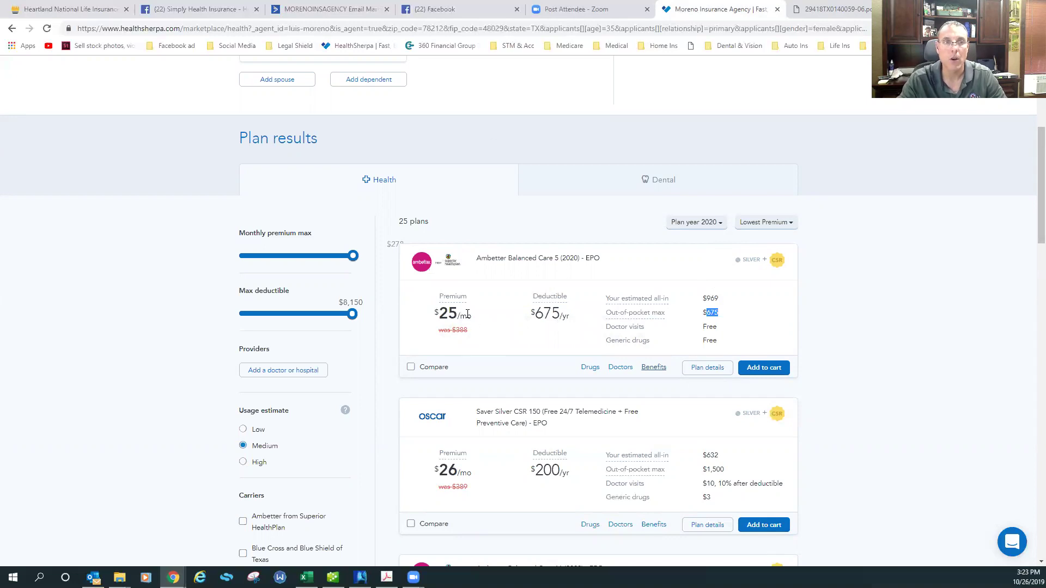
click(67, 10)
click(343, 245)
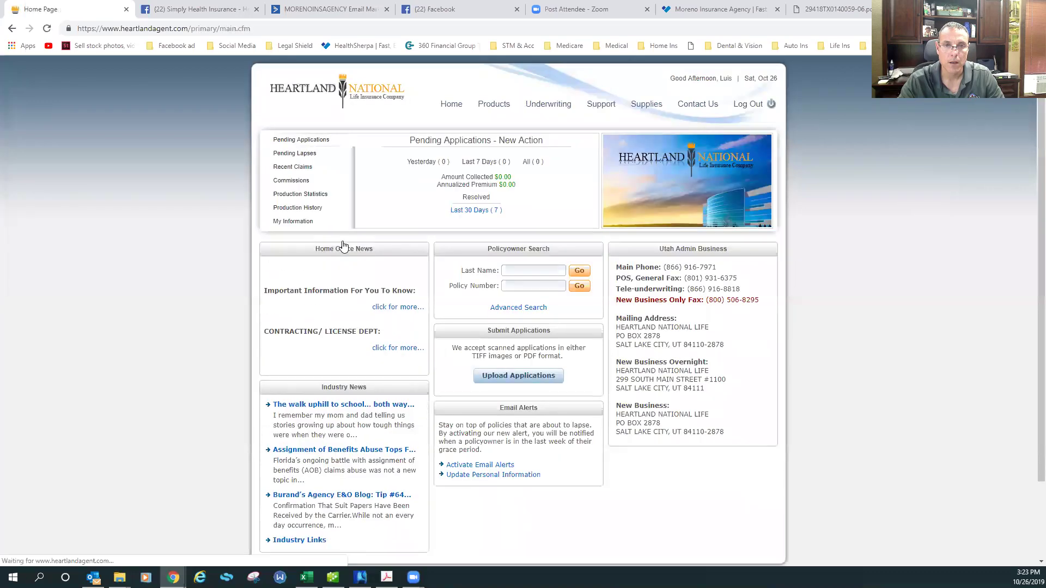
In the Secure Flex eApp, enter a placeholder first name and birthdate 01/01/1984
mouse_move(603, 107)
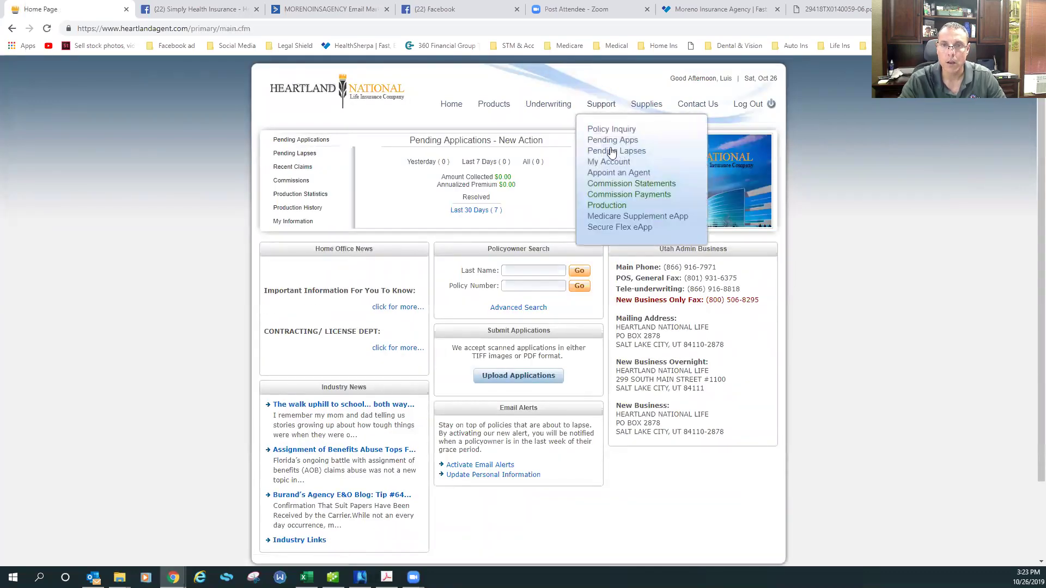
click(621, 228)
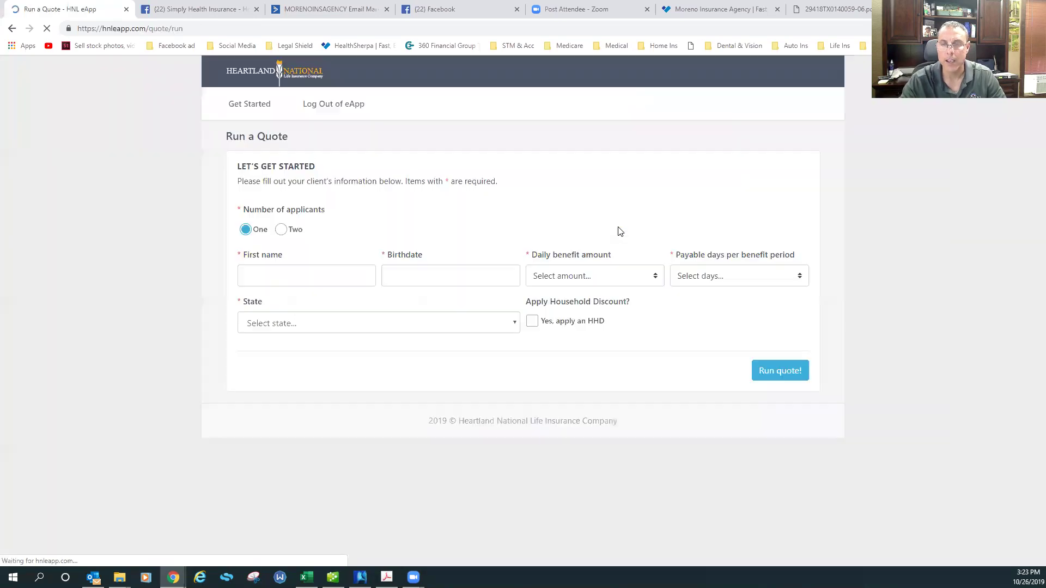
click(298, 276)
text(sadfsadf)
click(398, 277)
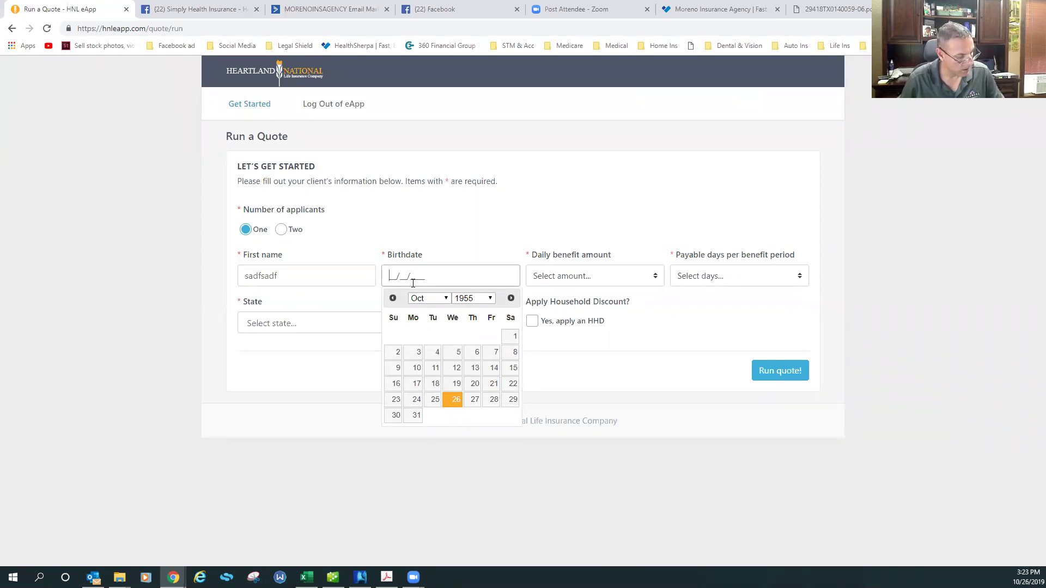
text(01011984)
key(Tab)
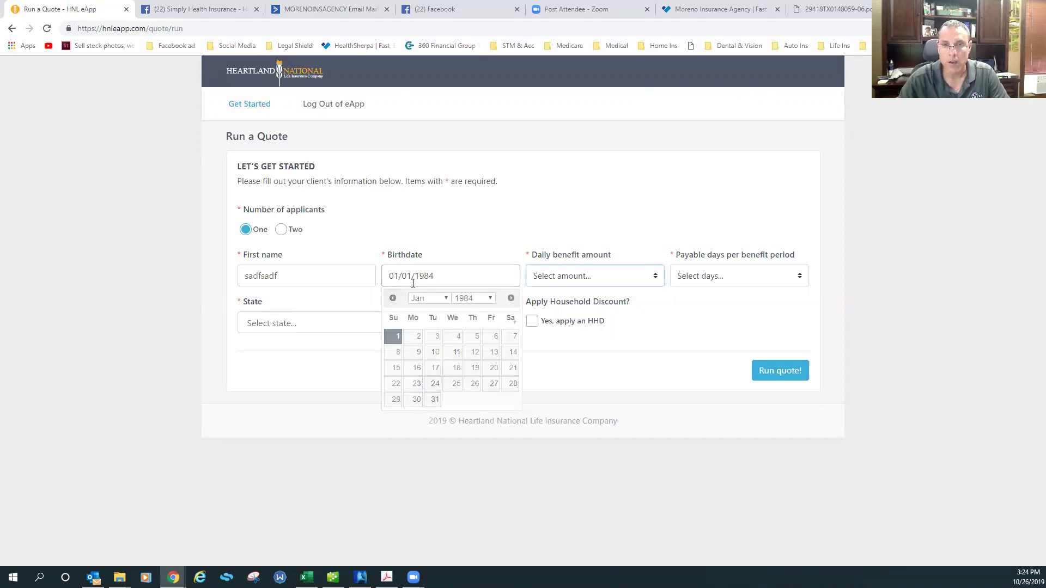
Choose a $100.00 daily benefit, 3 payable days and state Texas, then run the quote
click(595, 277)
click(575, 303)
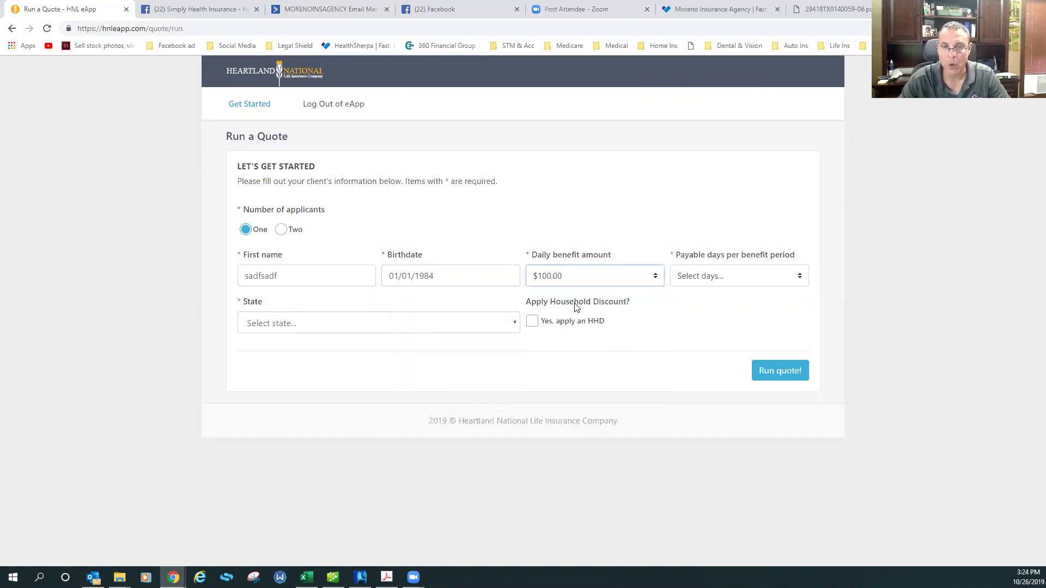
click(698, 291)
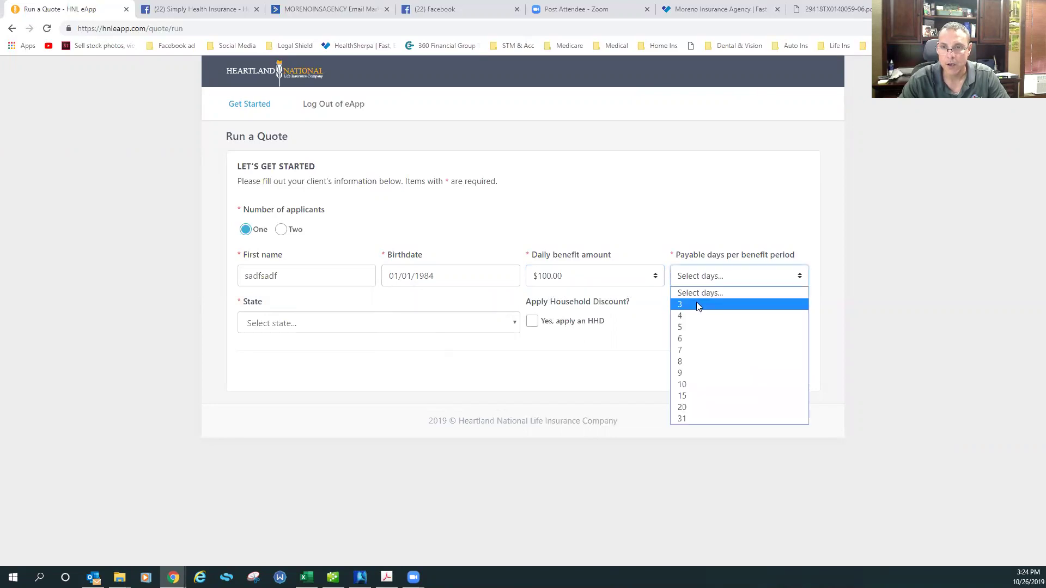
click(696, 302)
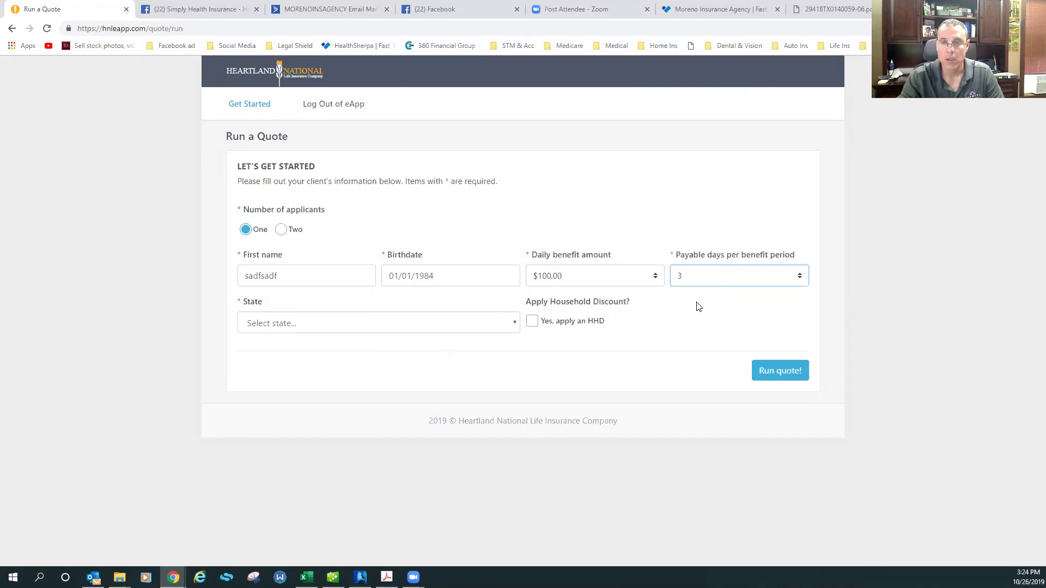
click(423, 326)
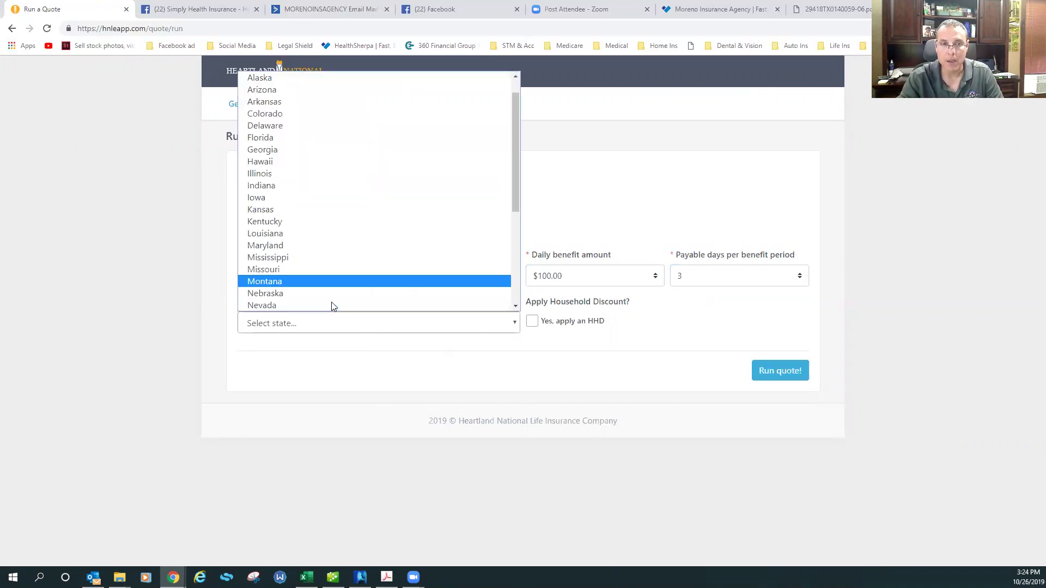
scroll(333, 305, down, 5)
click(290, 260)
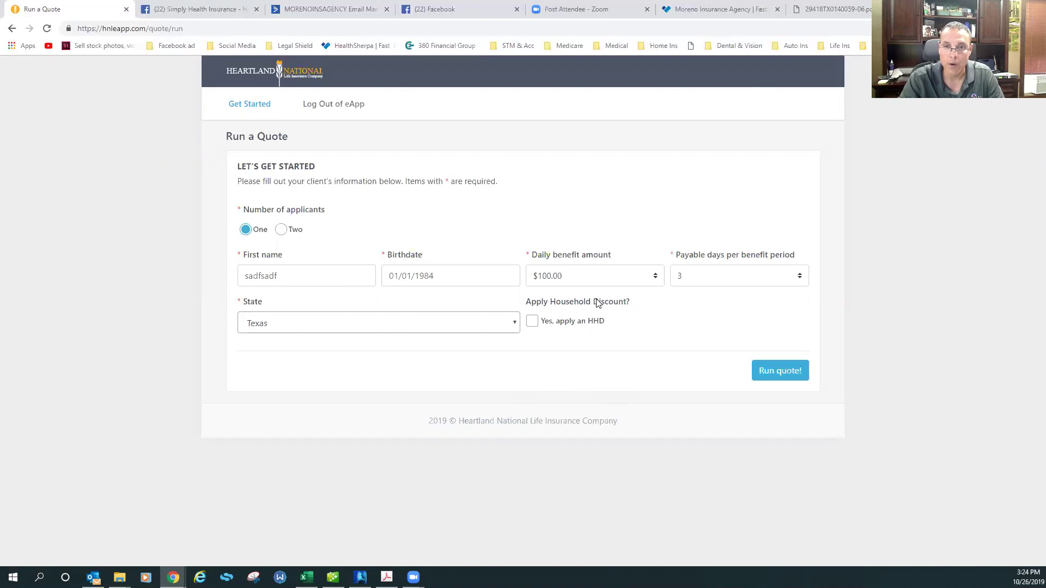
click(778, 370)
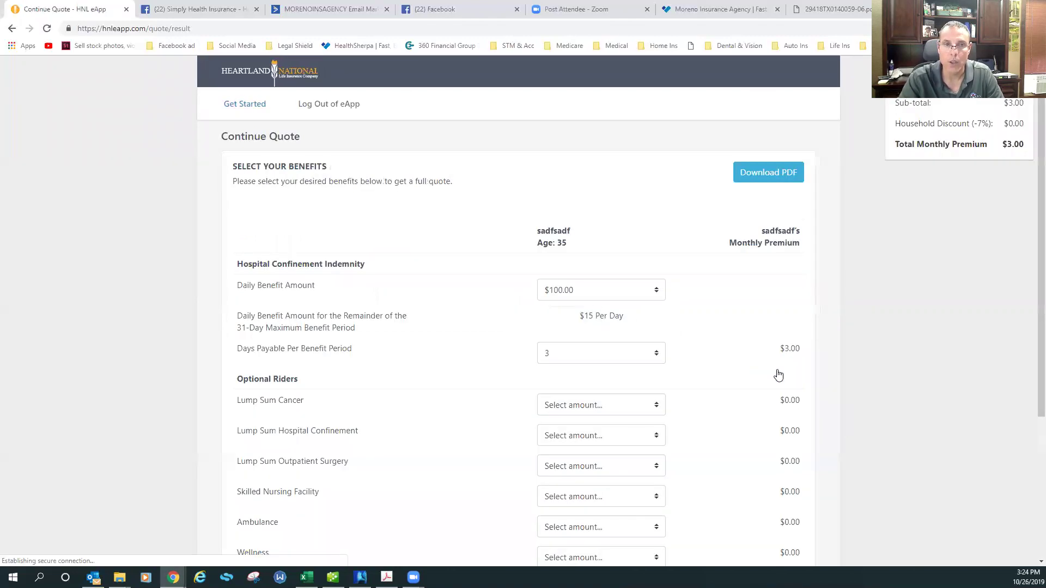
Check the $3.00 monthly quote, then reopen the Ambetter benefits summary PDF
scroll(778, 375, down, 2)
scroll(778, 374, up, 2)
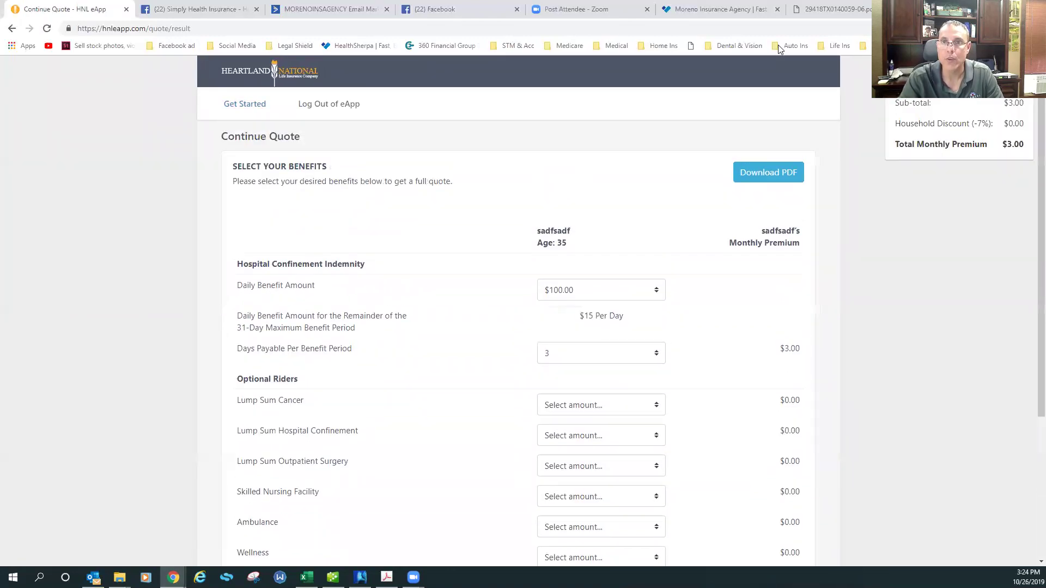
click(774, 9)
click(825, 12)
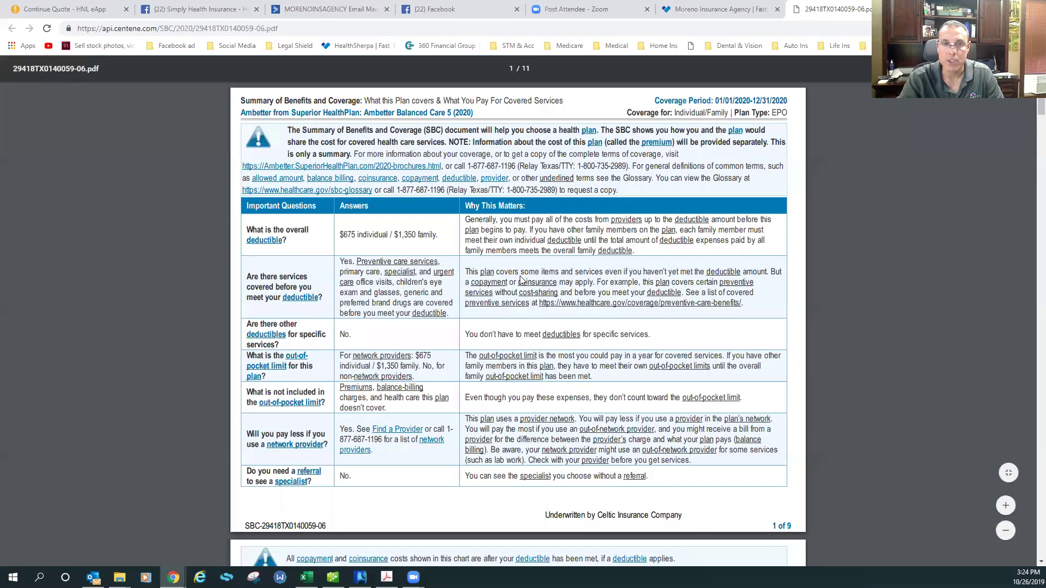
Select the $675 out-of-pocket amount in the Ambetter summary, then return to the Heartland quote
drag(415, 355, 438, 356)
click(438, 355)
drag(415, 356, 434, 354)
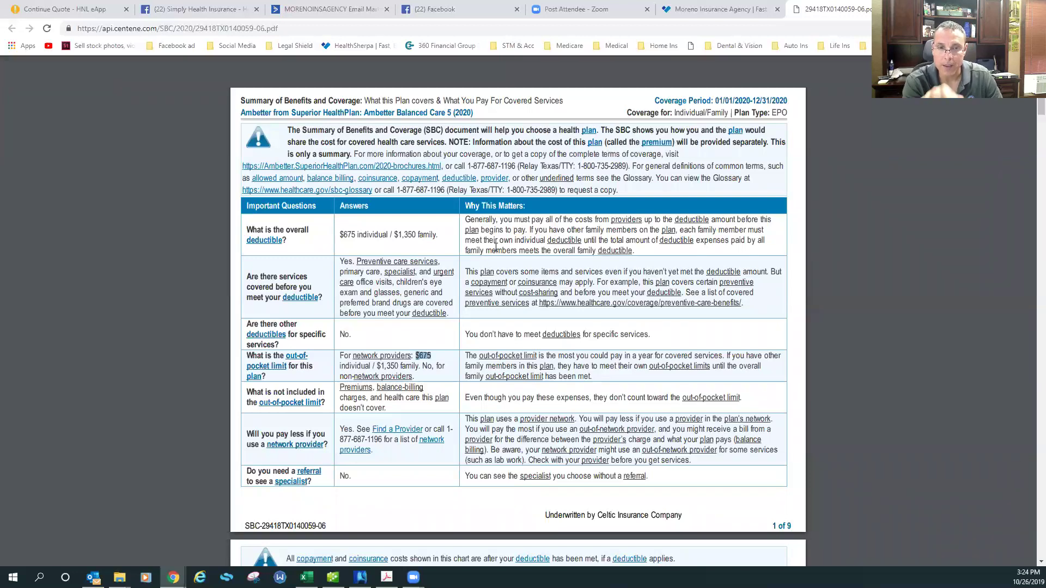
click(82, 9)
Add a $500.00 Lump Sum Hospital Confinement rider and point out the $10.90 monthly premium
scroll(497, 250, down, 1)
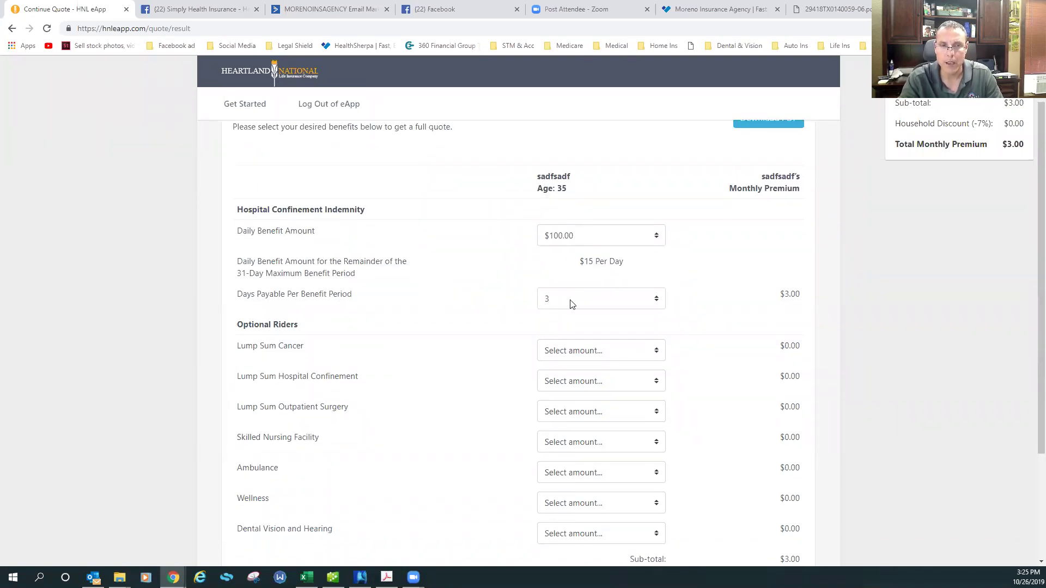
scroll(572, 304, down, 1)
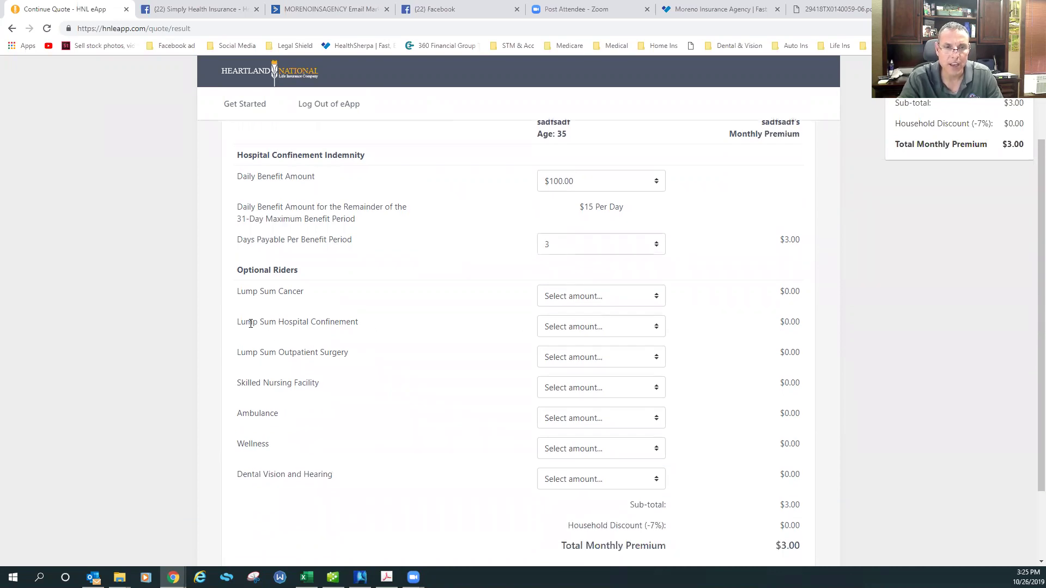
click(572, 327)
click(573, 353)
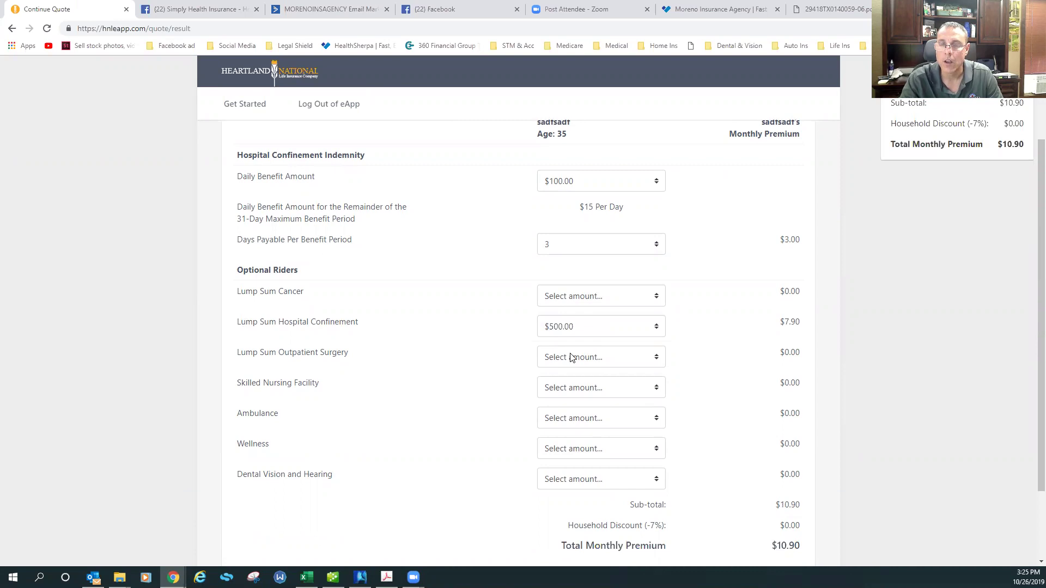
drag(1002, 146, 1028, 147)
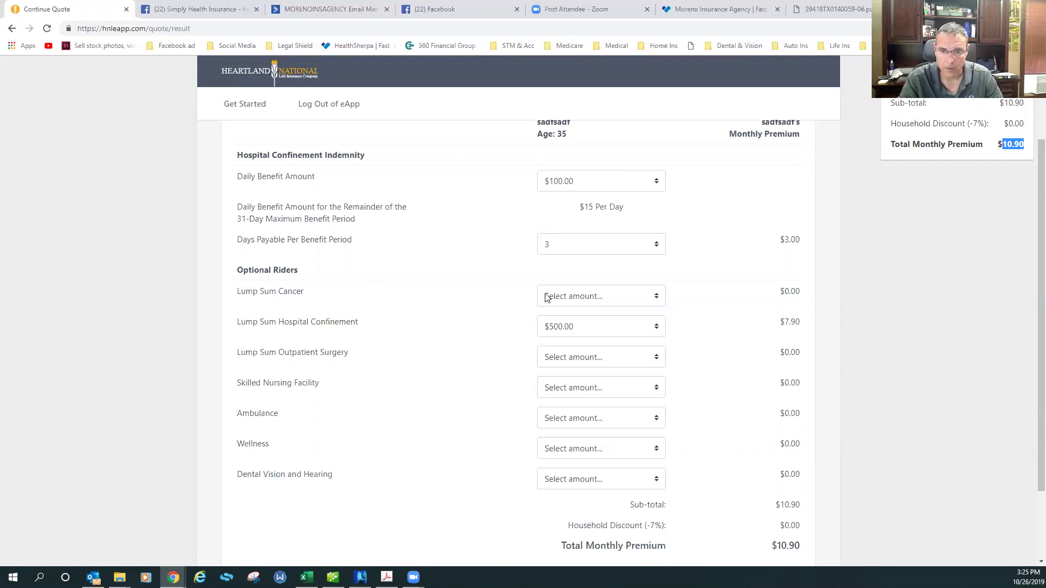
Add a $10,000.00 Lump Sum Cancer rider, then switch to HealthSherpa's plan results
click(563, 301)
click(567, 429)
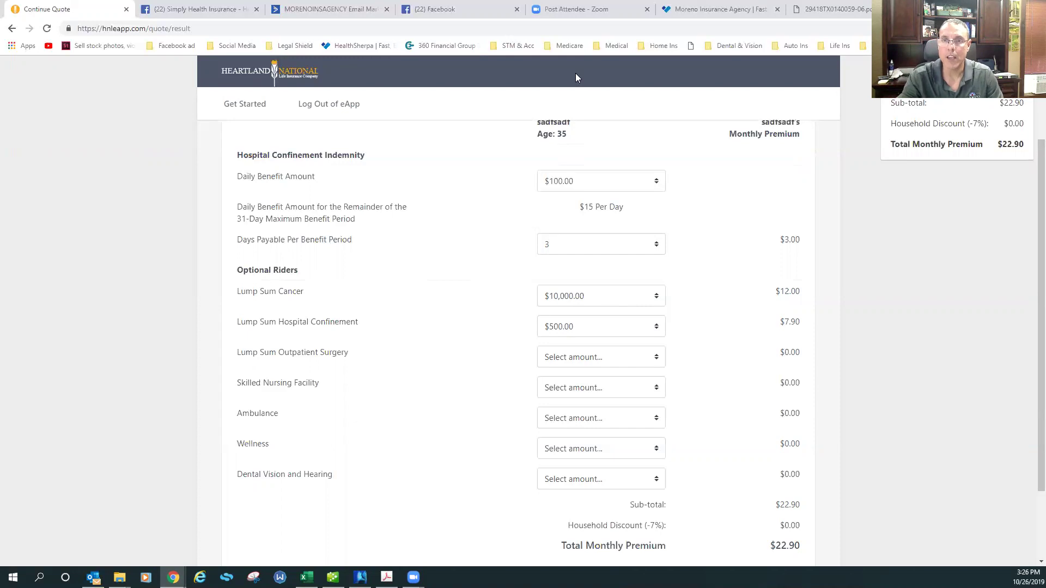
click(705, 11)
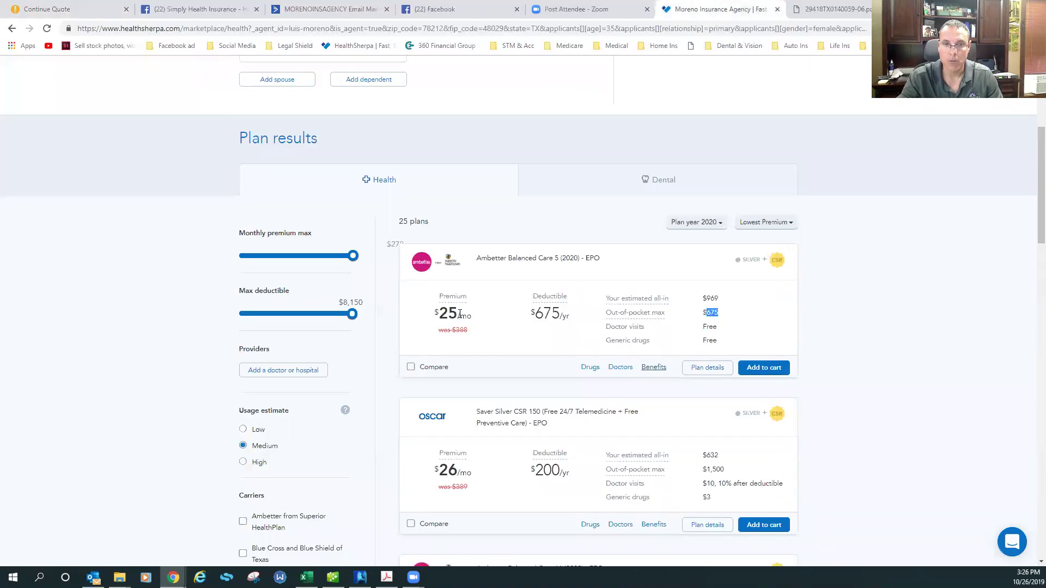
Compare Ambetter's $969 estimated all-in cost against the $22.90 Heartland quote, ending on the quote
click(53, 9)
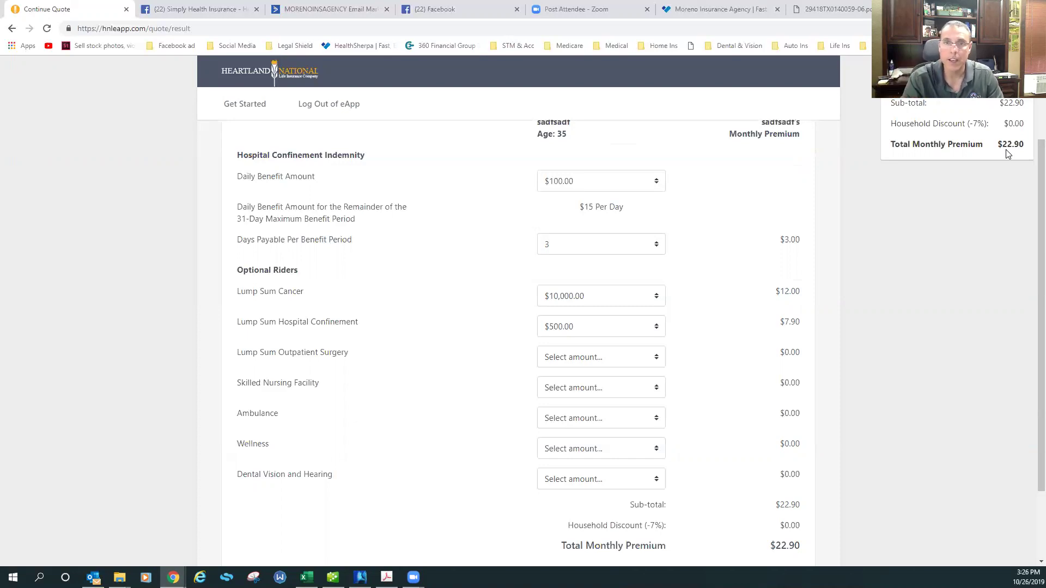
click(696, 12)
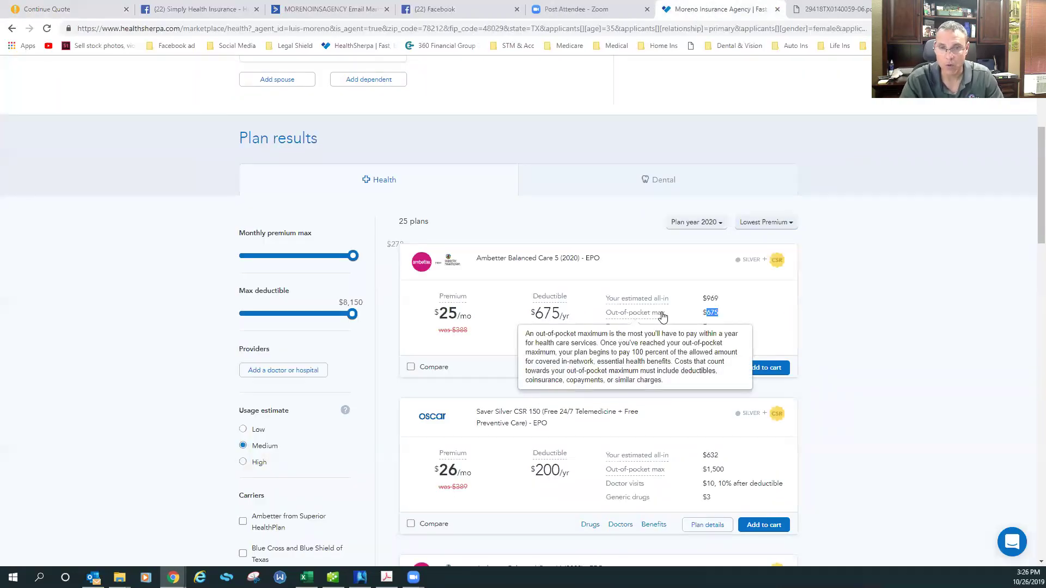
mouse_move(611, 303)
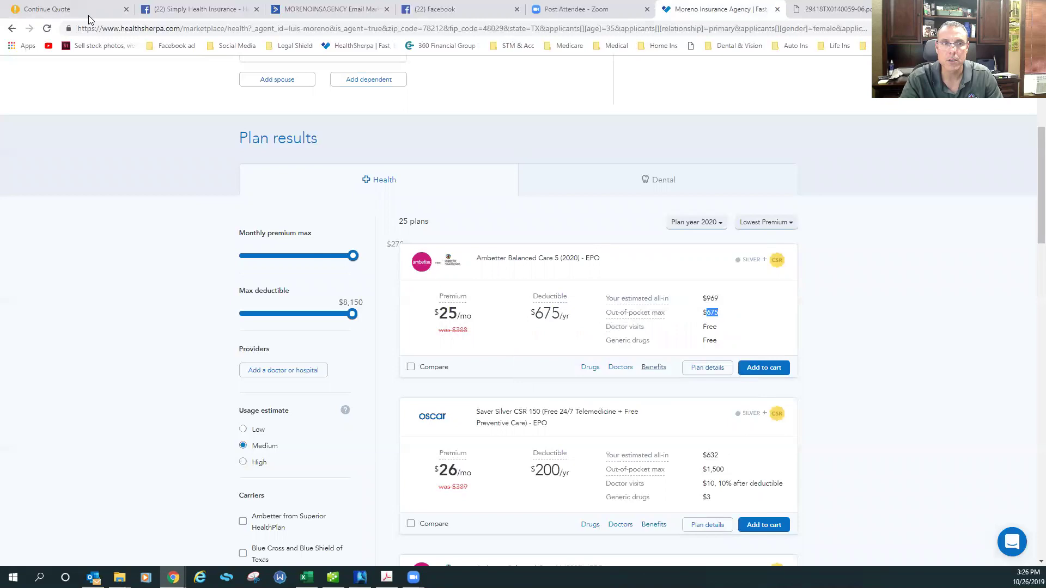
click(82, 9)
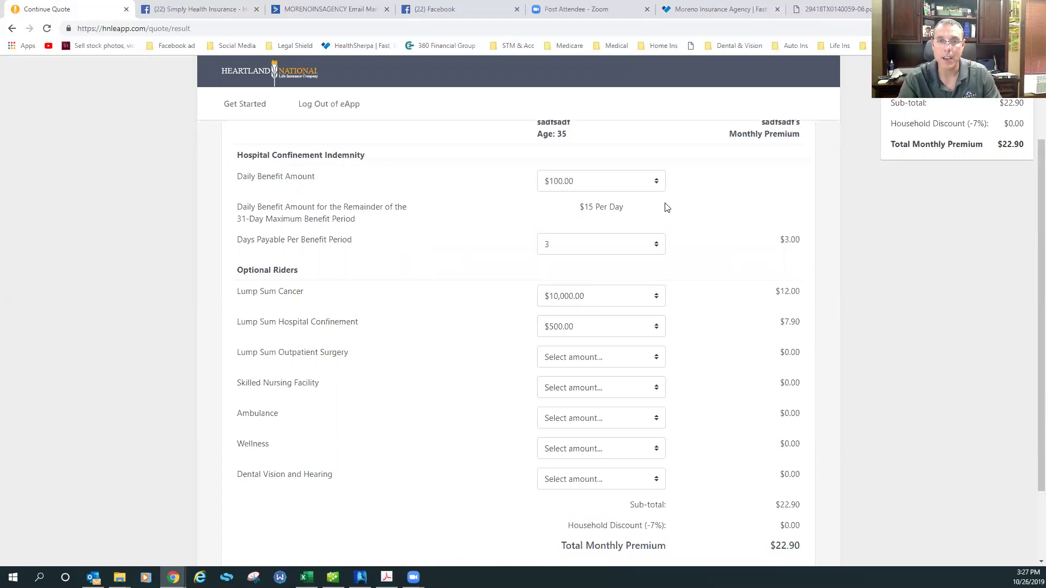
Start the application for the quoted coverage and look over the medical questions
scroll(576, 217, down, 1)
scroll(576, 217, down, 1)
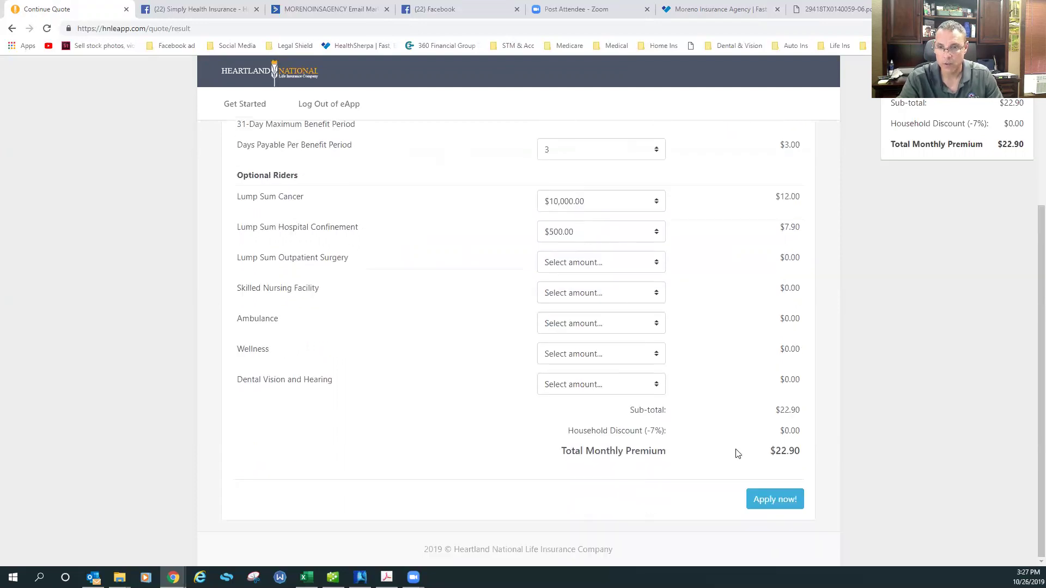
click(766, 506)
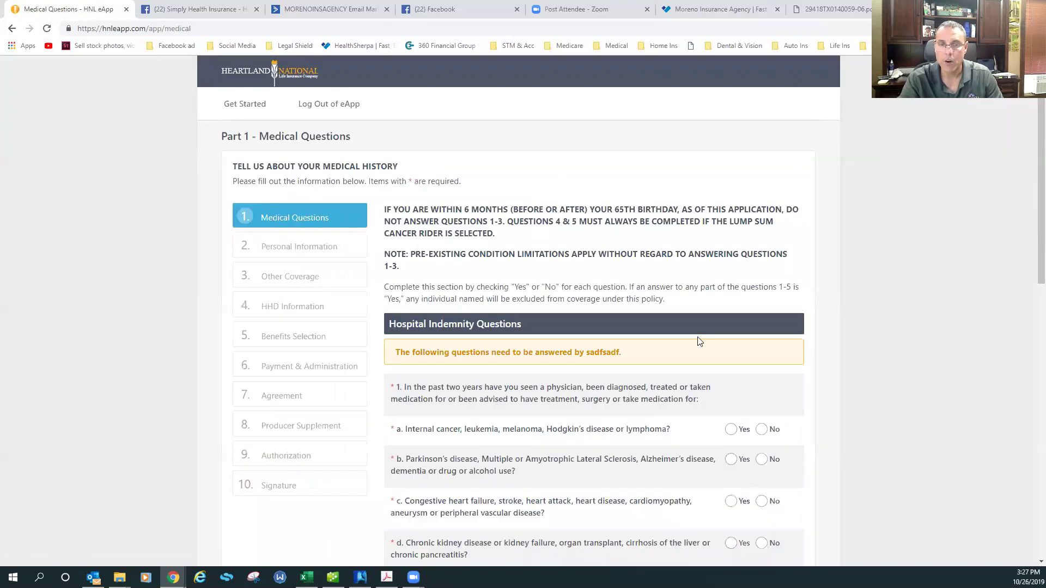
scroll(700, 338, down, 1)
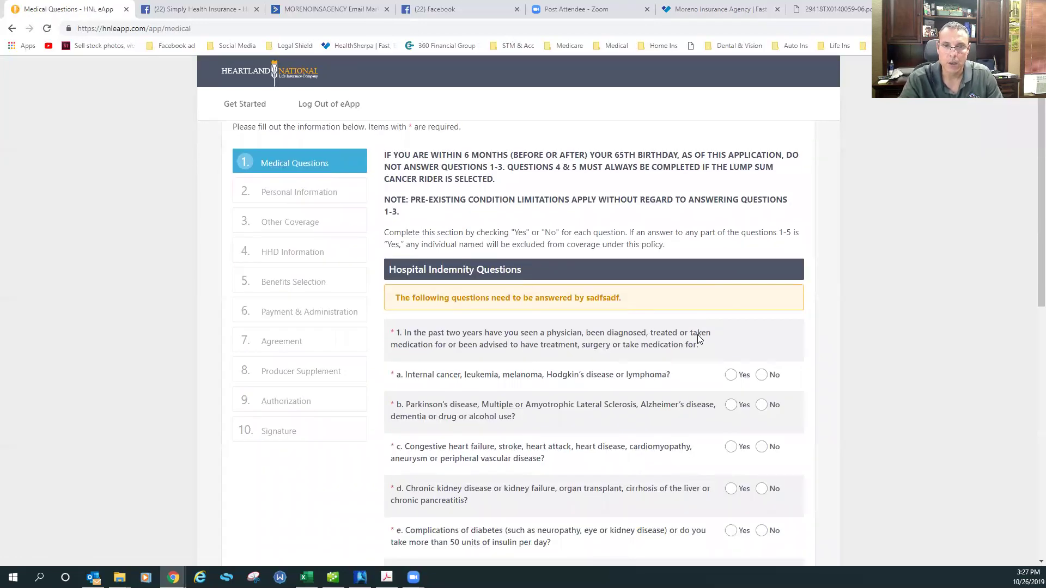
scroll(700, 338, down, 2)
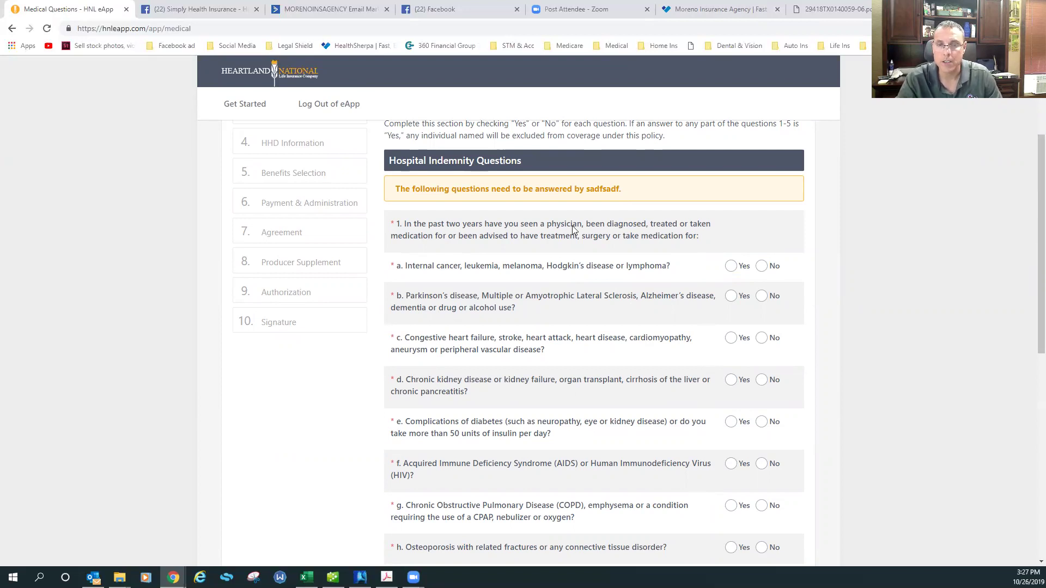
scroll(571, 230, down, 1)
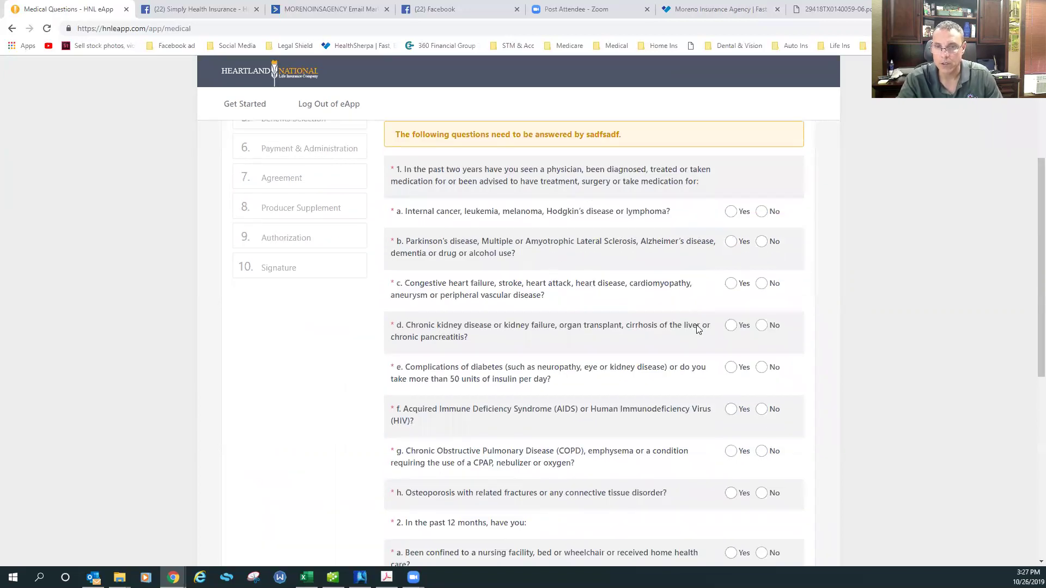
scroll(695, 322, down, 4)
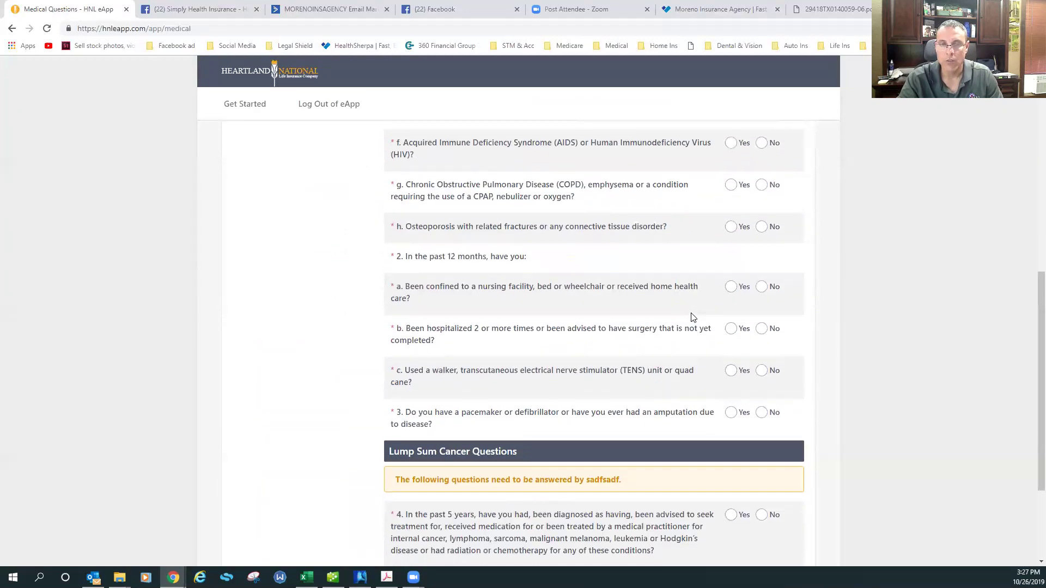
scroll(502, 200, up, 2)
scroll(501, 199, up, 3)
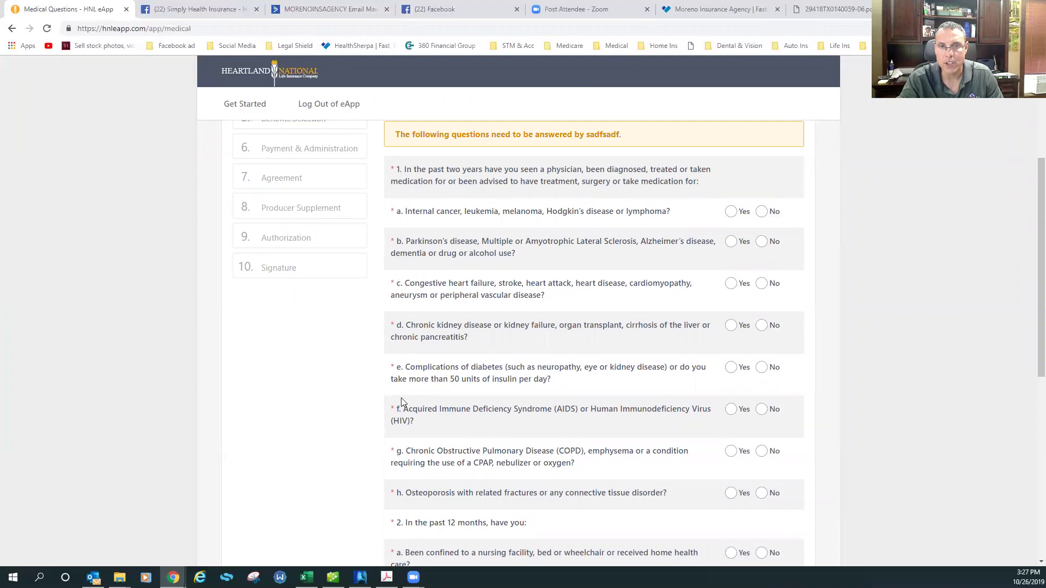
scroll(401, 400, down, 4)
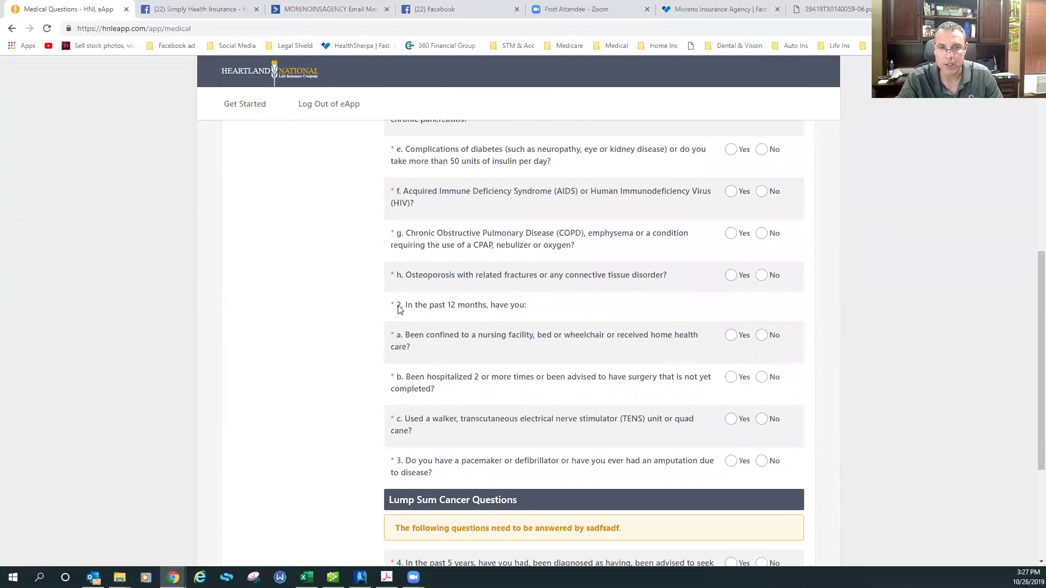
scroll(419, 428, down, 1)
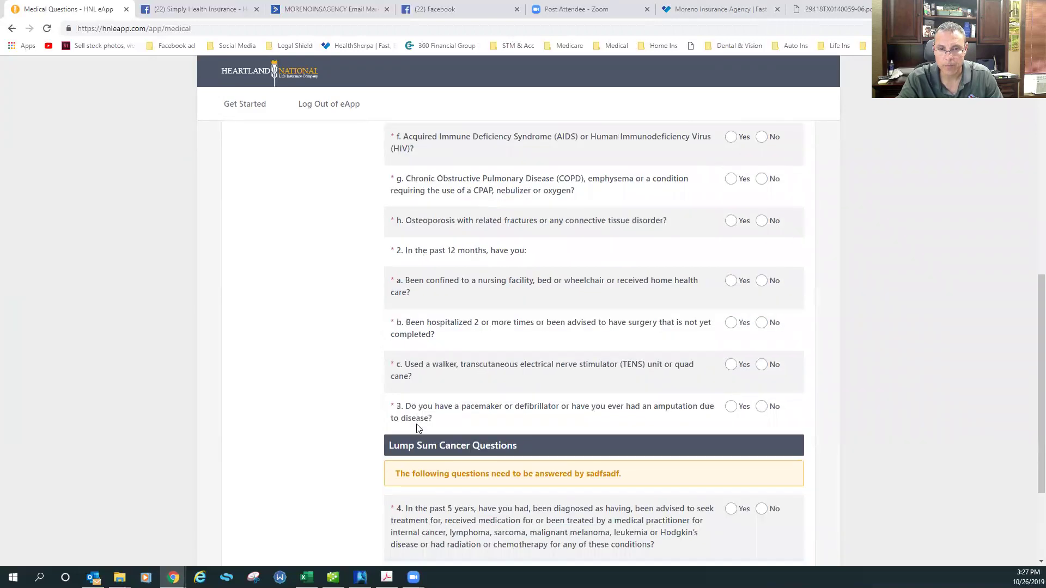
scroll(599, 403, down, 2)
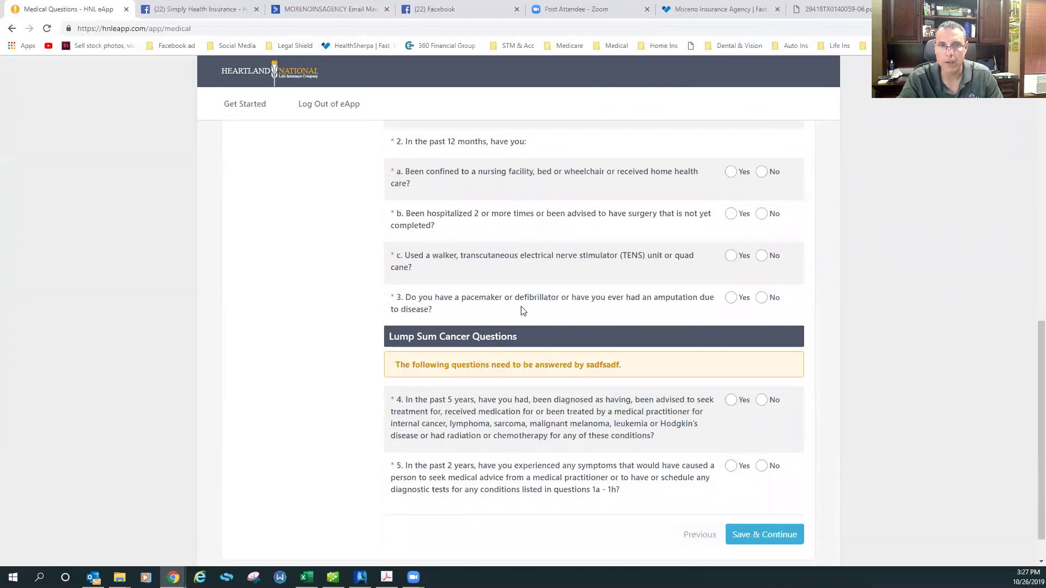
scroll(588, 306, down, 1)
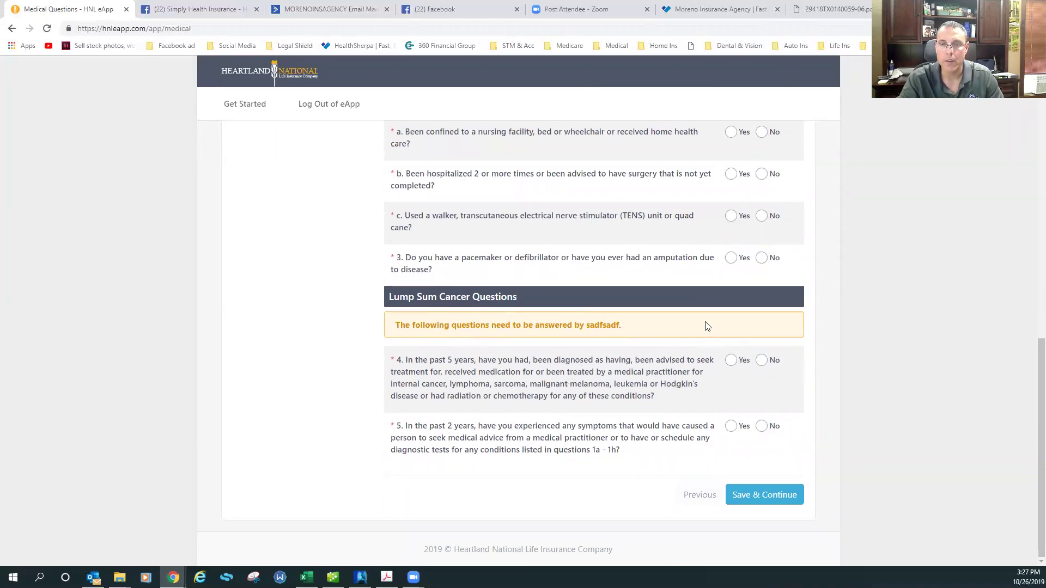
scroll(747, 315, up, 10)
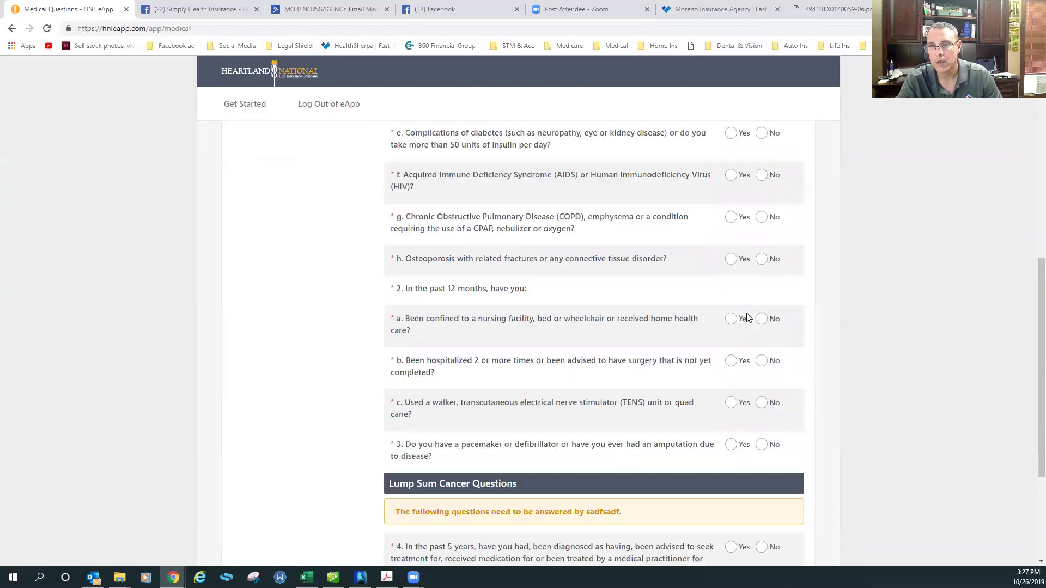
scroll(760, 245, up, 1)
Answer No to hospital indemnity questions 1a through 1h
click(760, 390)
click(761, 420)
click(761, 461)
click(762, 503)
scroll(765, 503, down, 3)
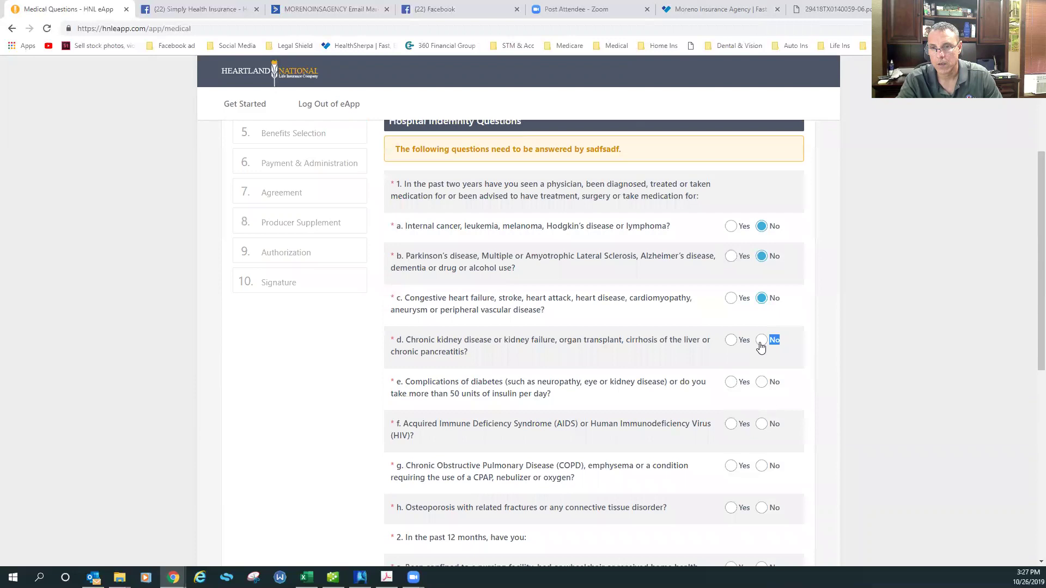
click(762, 383)
click(761, 466)
click(761, 507)
scroll(764, 503, down, 4)
Answer No to questions 2a–2c, the pacemaker, cancer and symptoms questions 3–5, and save
click(760, 353)
click(761, 394)
click(761, 434)
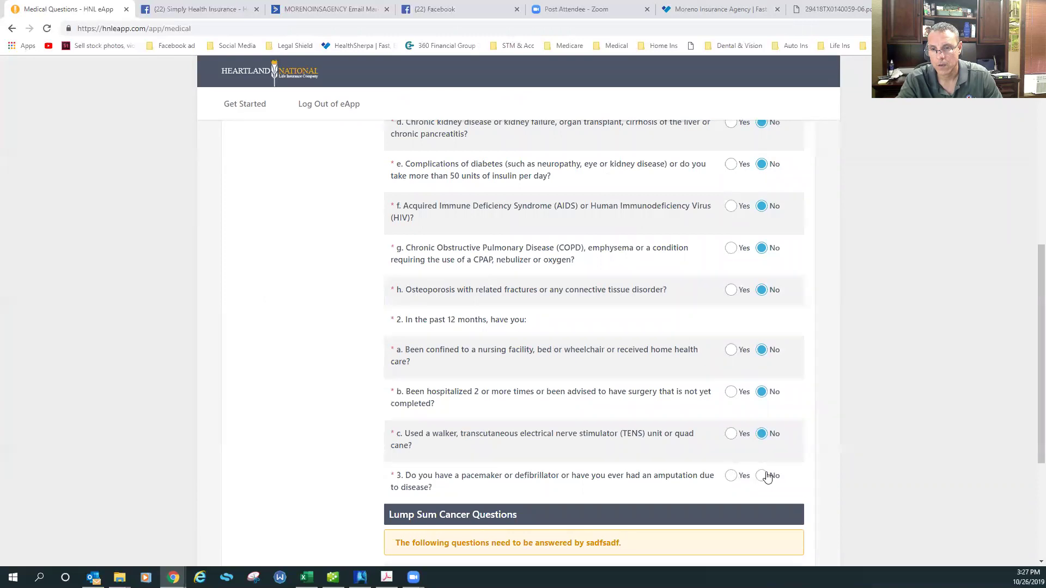
click(766, 477)
scroll(762, 463, down, 4)
click(761, 361)
click(765, 429)
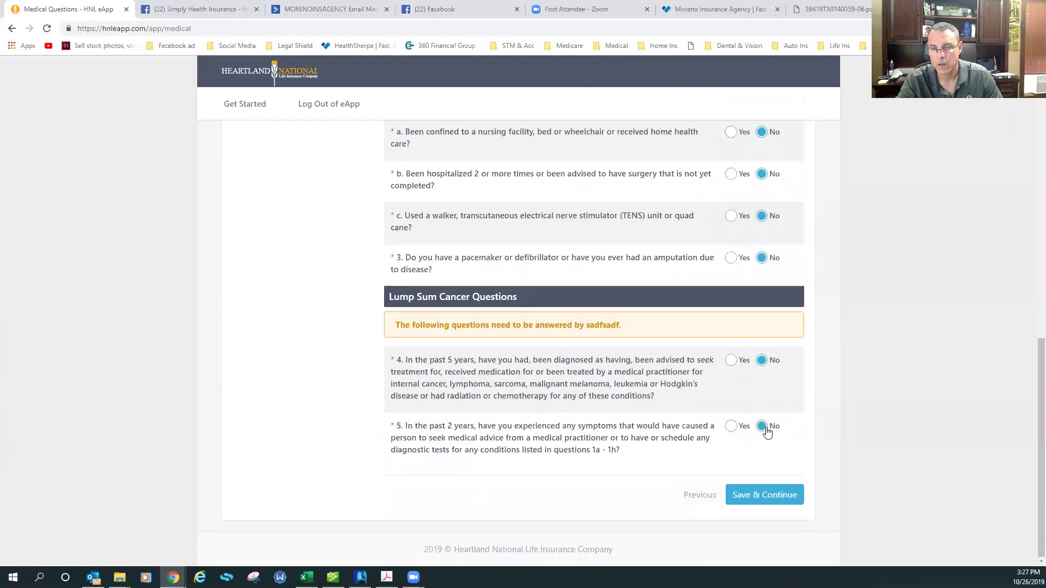
click(764, 496)
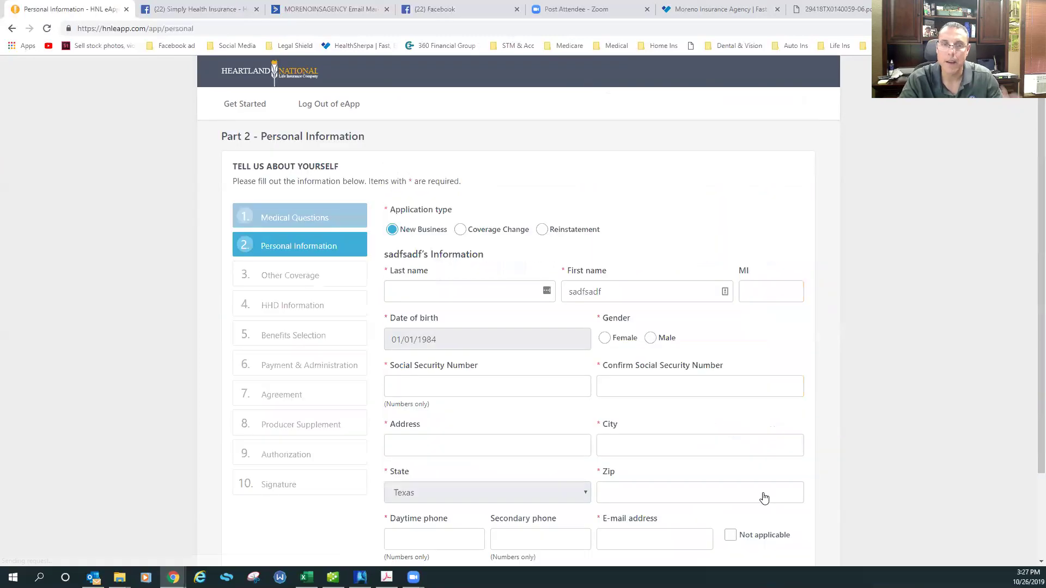
Enter the applicant's last name, mark them Female, and enter the Social Security Number
click(475, 284)
text(dsaf)
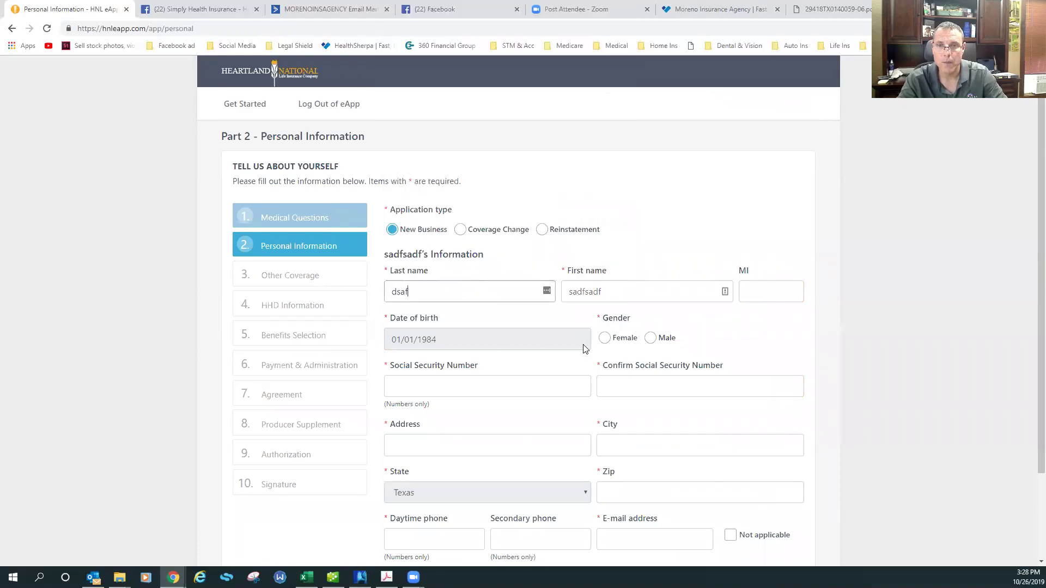
click(608, 343)
click(461, 385)
key(Tab)
drag(681, 392, 578, 386)
key(BackSpace)
Copy the Social Security Number into the confirmation field so both match
scroll(551, 385, down, 2)
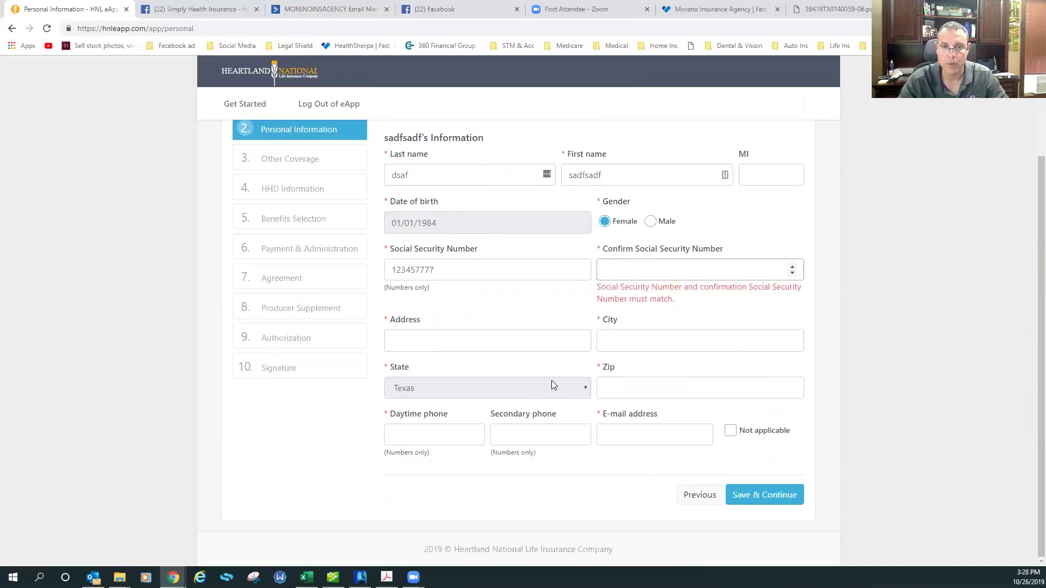
click(423, 271)
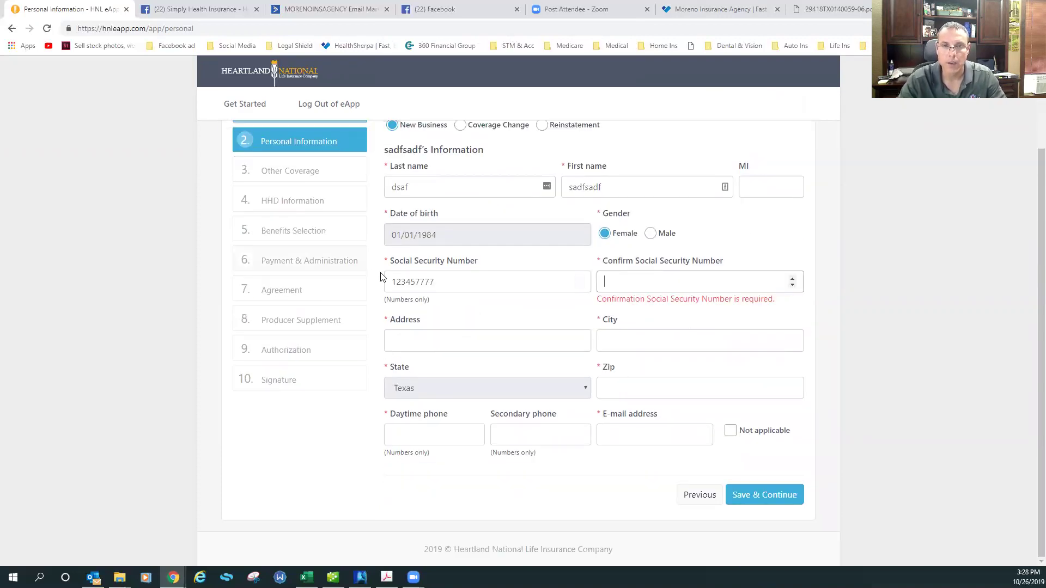
drag(439, 281, 380, 288)
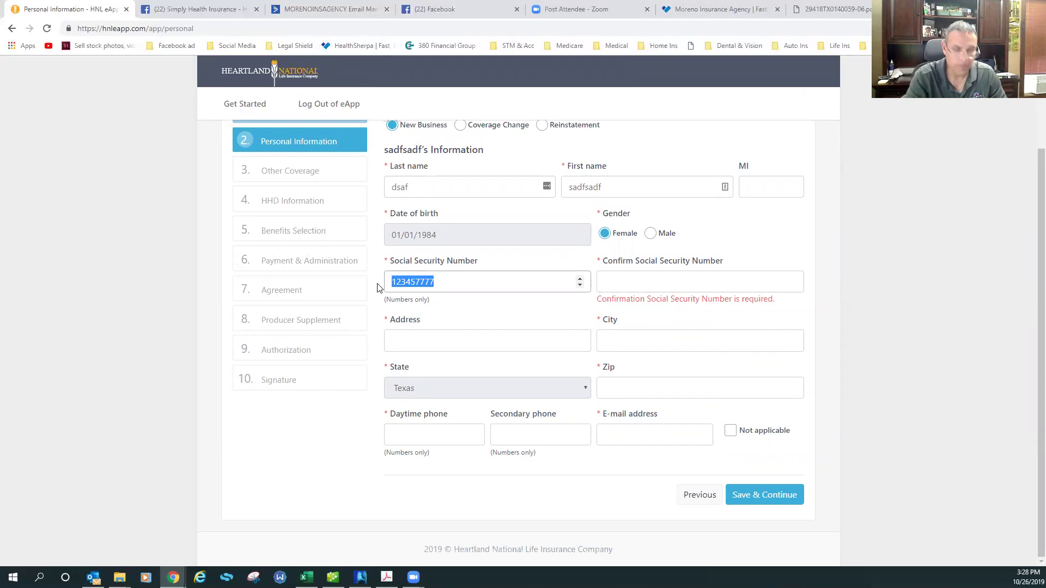
key(ctrl+c)
key(Tab)
key(ctrl+v)
key(Tab)
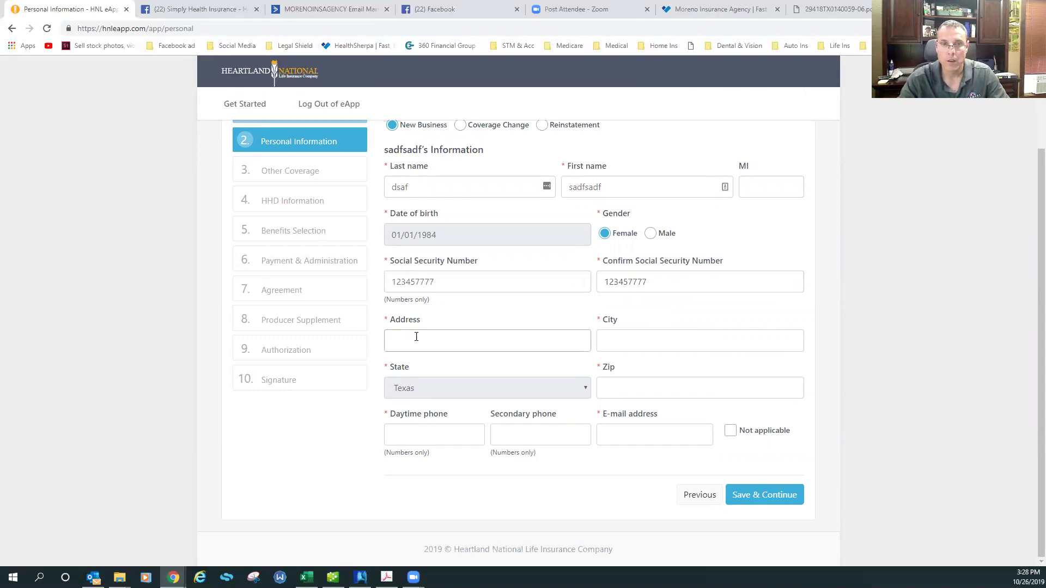
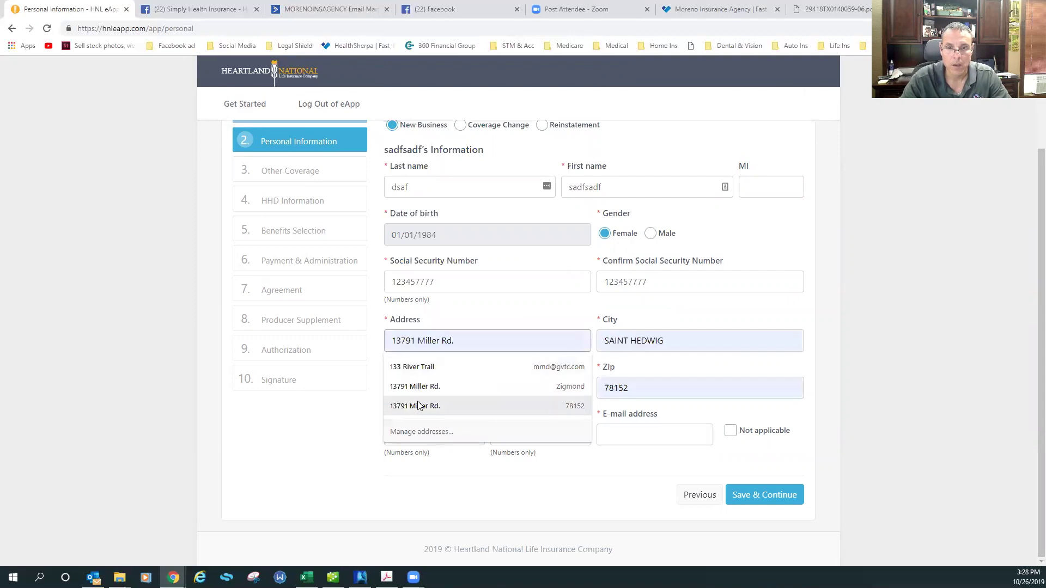
Fill the address from the saved suggestion, add the daytime phone and e-mail, and save
click(418, 406)
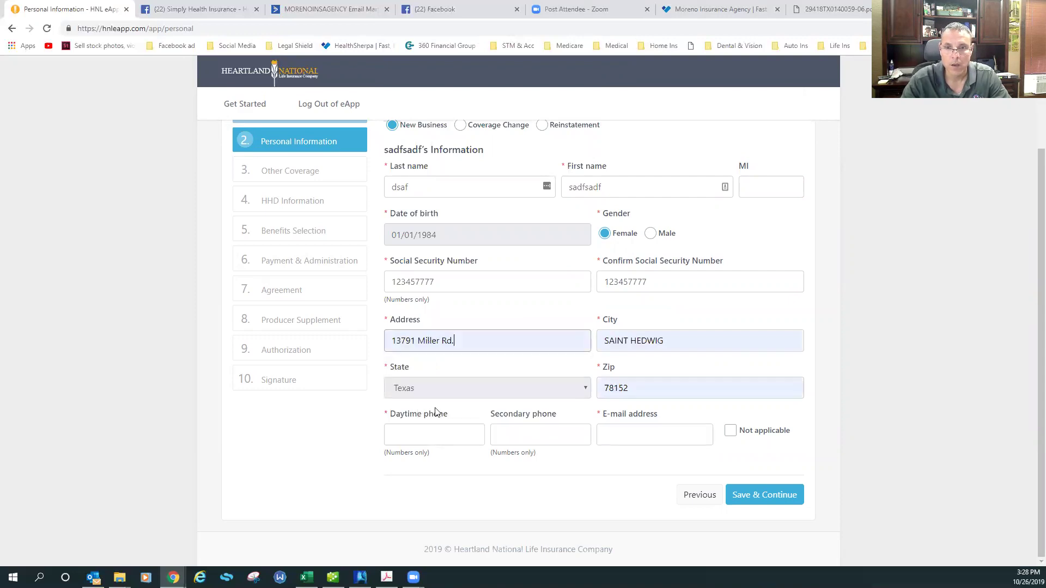
click(435, 436)
text(21011)
key(Tab)
key(Tab)
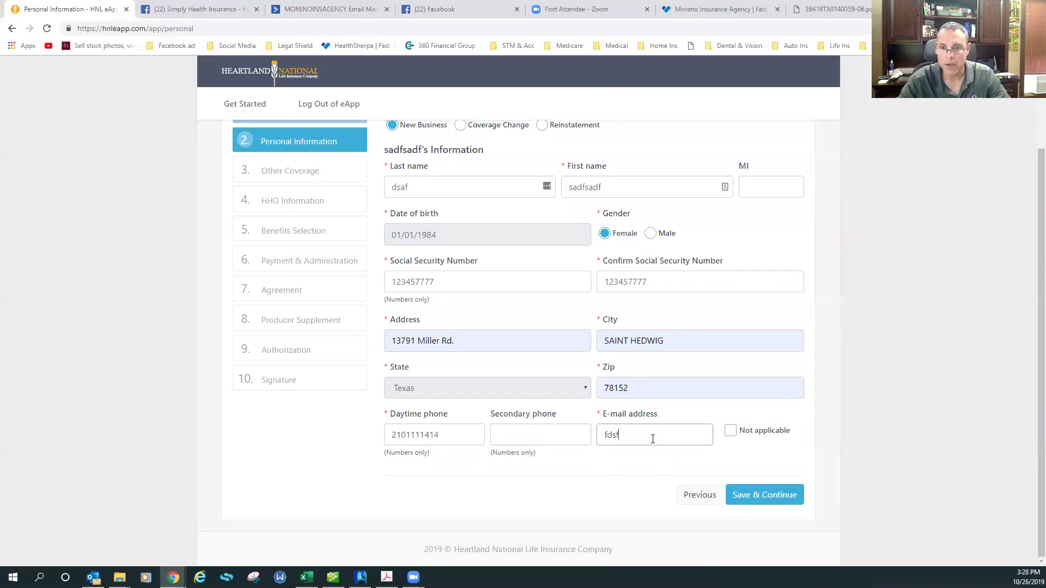
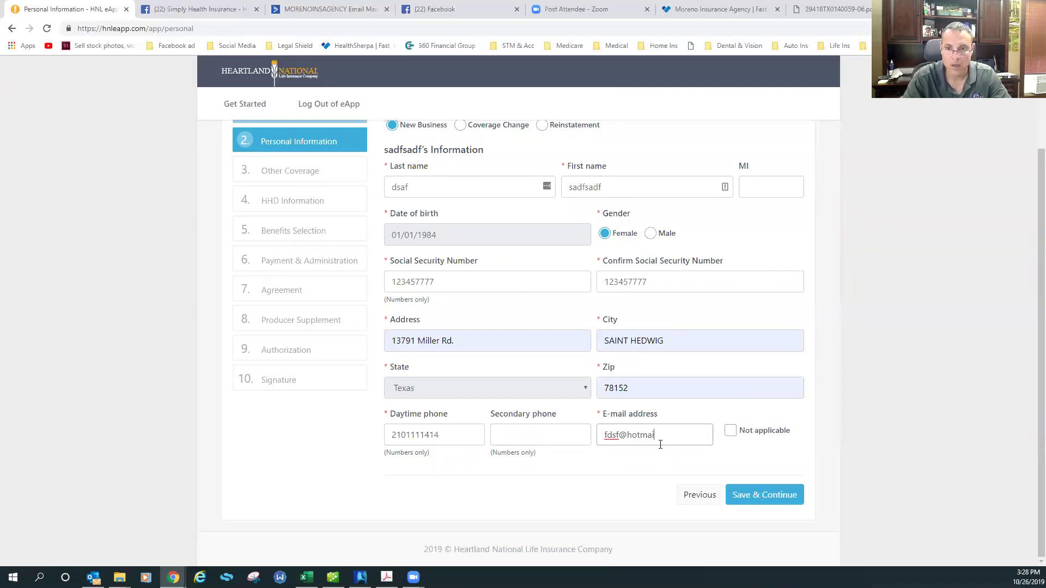
click(766, 495)
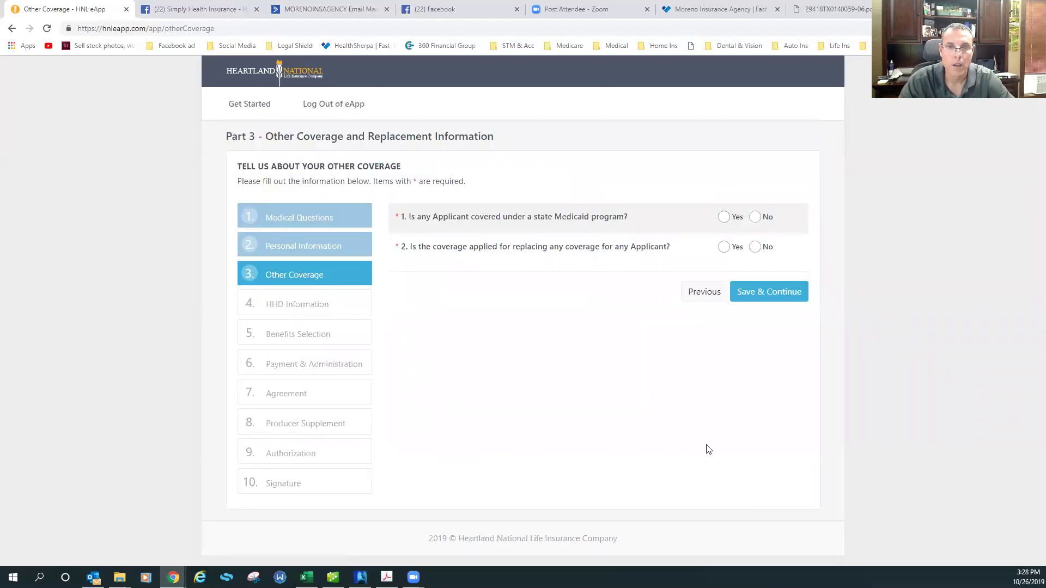
Answer No to the state Medicaid and replacement coverage questions and save
click(755, 218)
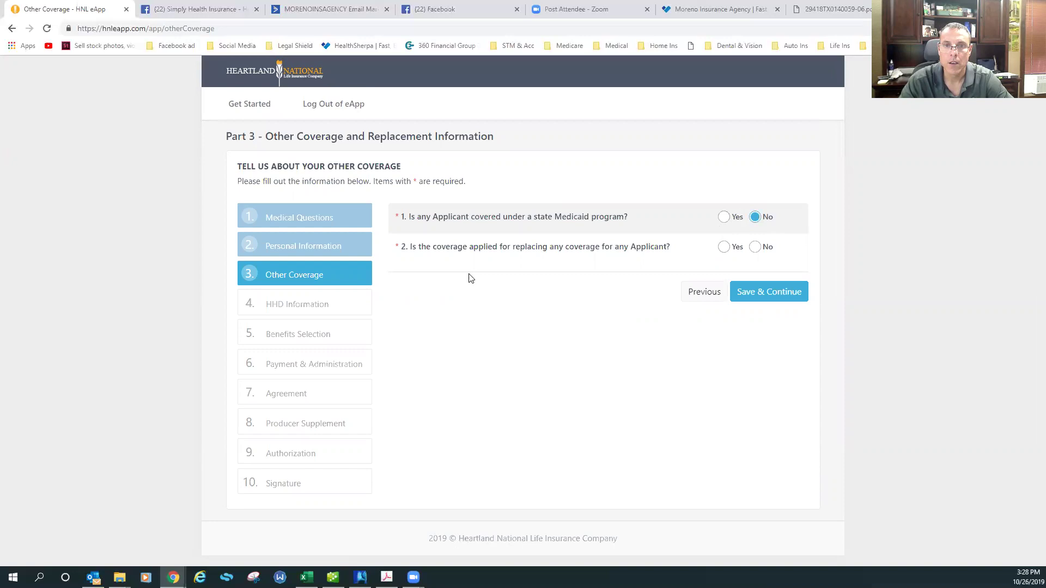
click(756, 248)
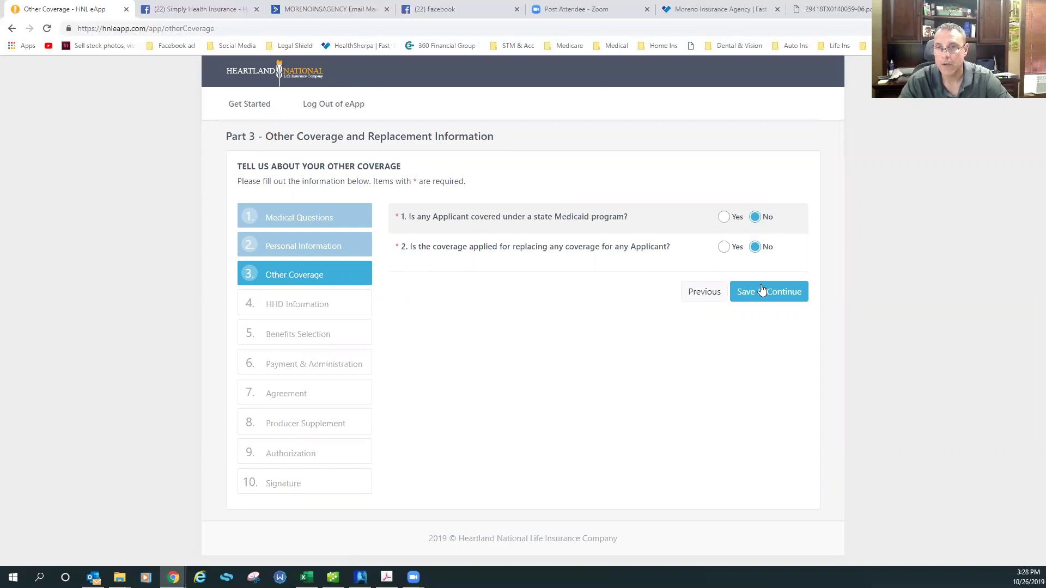
click(760, 291)
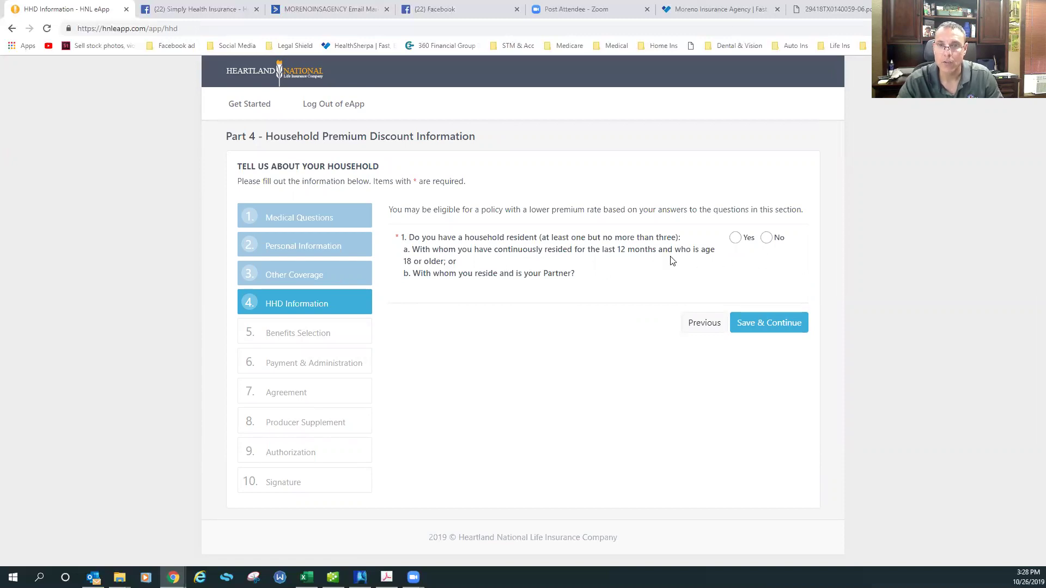
Answer No to the household resident question and confirm the $22.90 monthly benefits selection
click(765, 238)
click(767, 325)
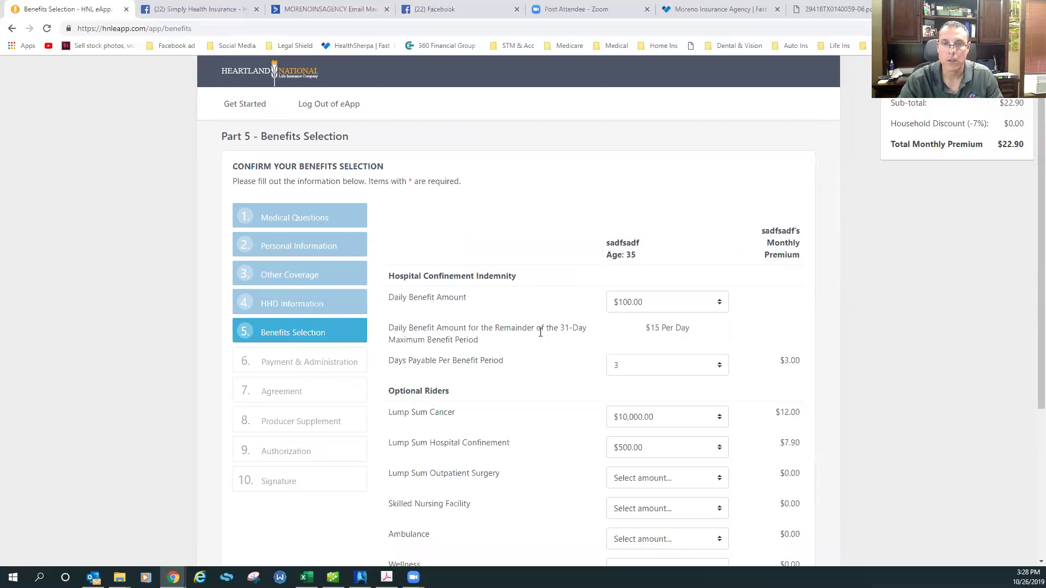
scroll(635, 205, down, 3)
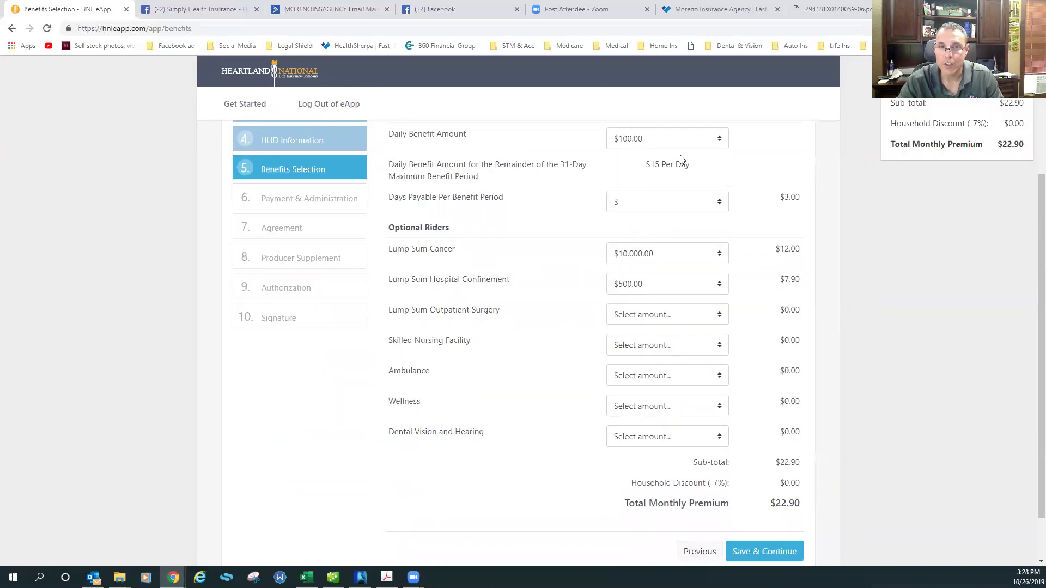
scroll(665, 430, down, 1)
click(743, 495)
Set the requested effective date to 01/01/2020 and the premium mode to Monthly
scroll(626, 457, down, 2)
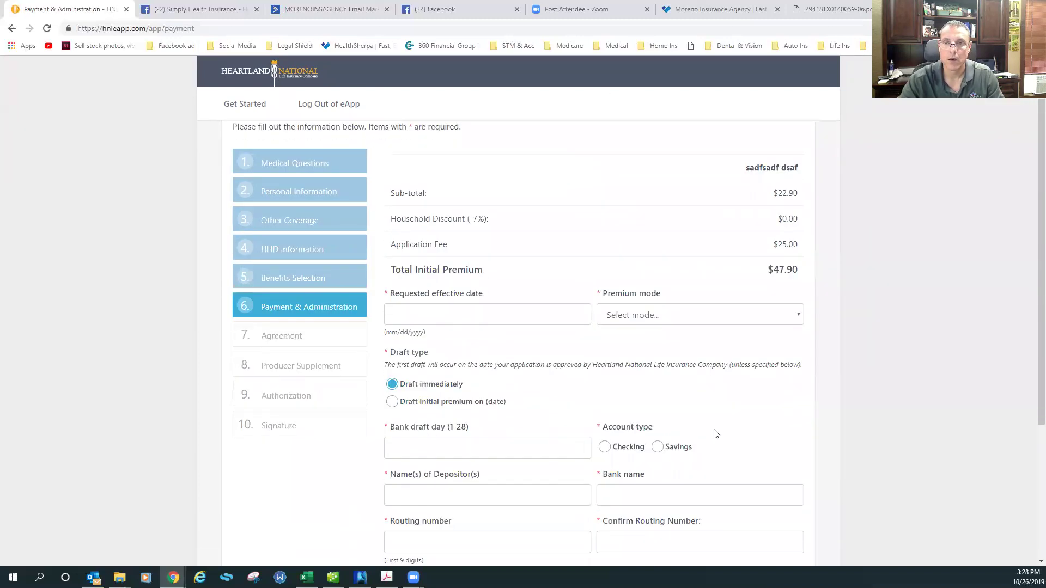
scroll(763, 358, up, 2)
drag(772, 299, 804, 304)
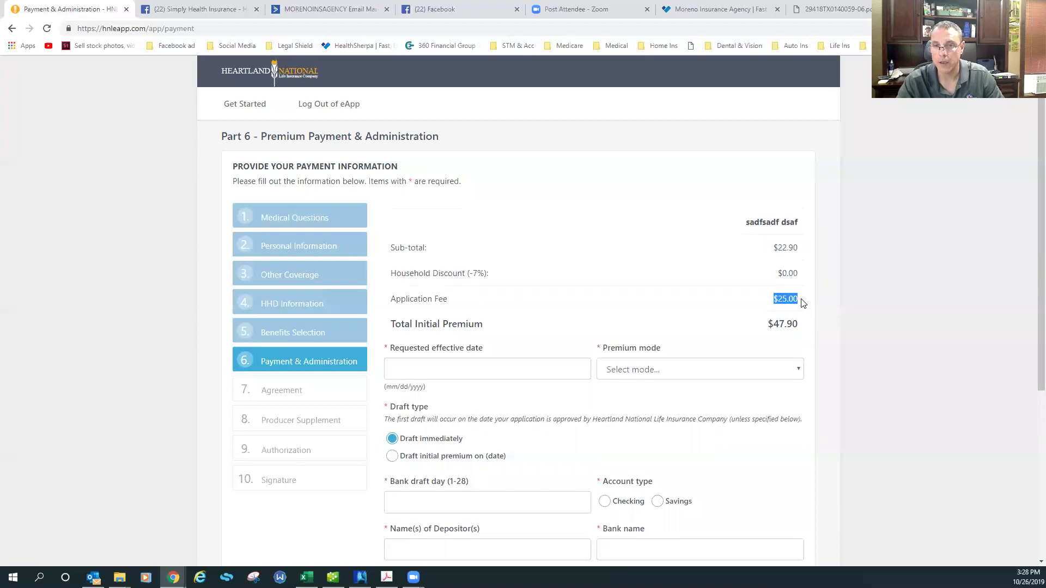
click(448, 366)
text(0101)
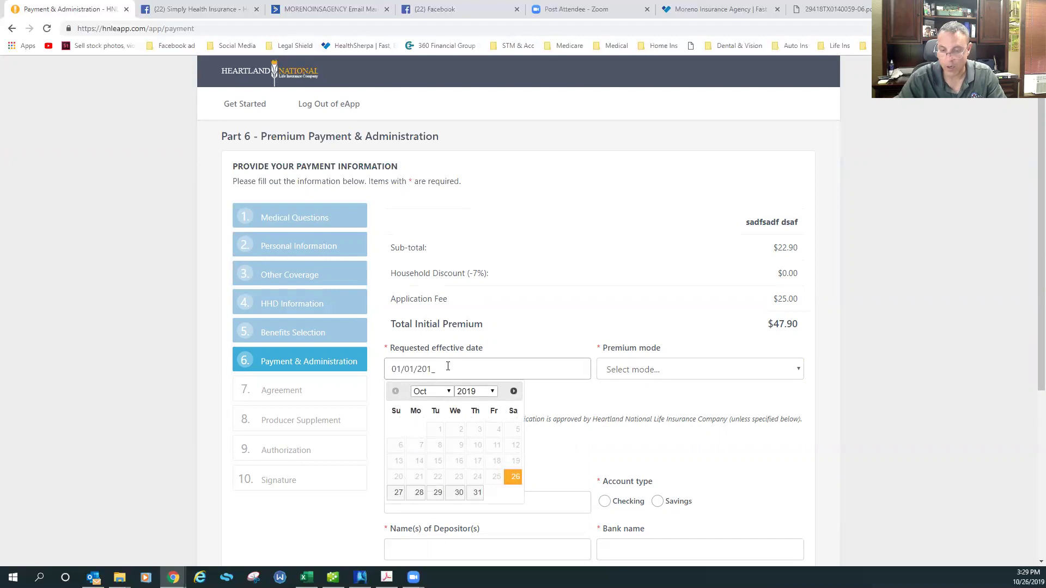
text(2025)
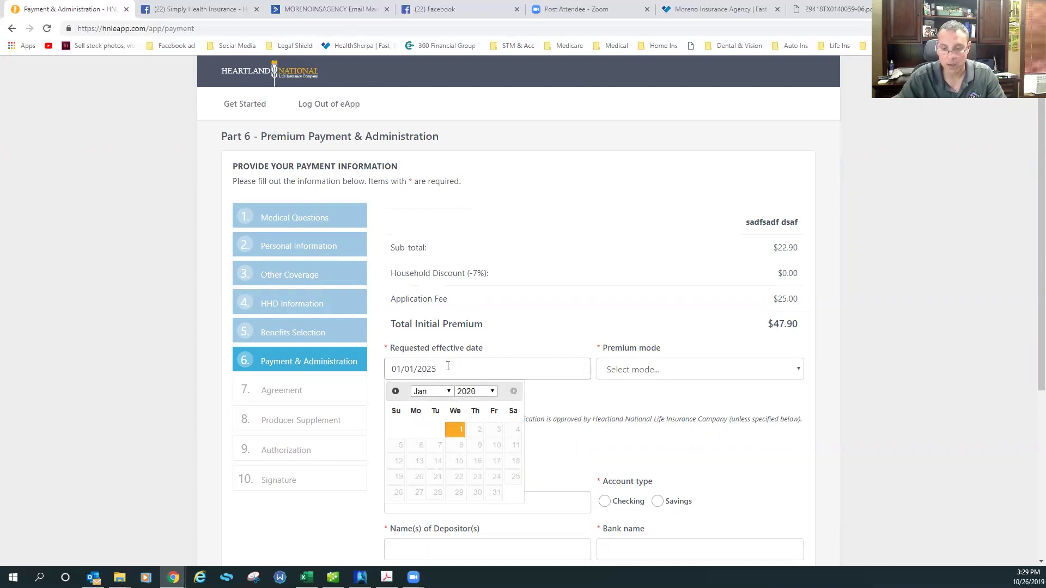
key(BackSpace)
text(0)
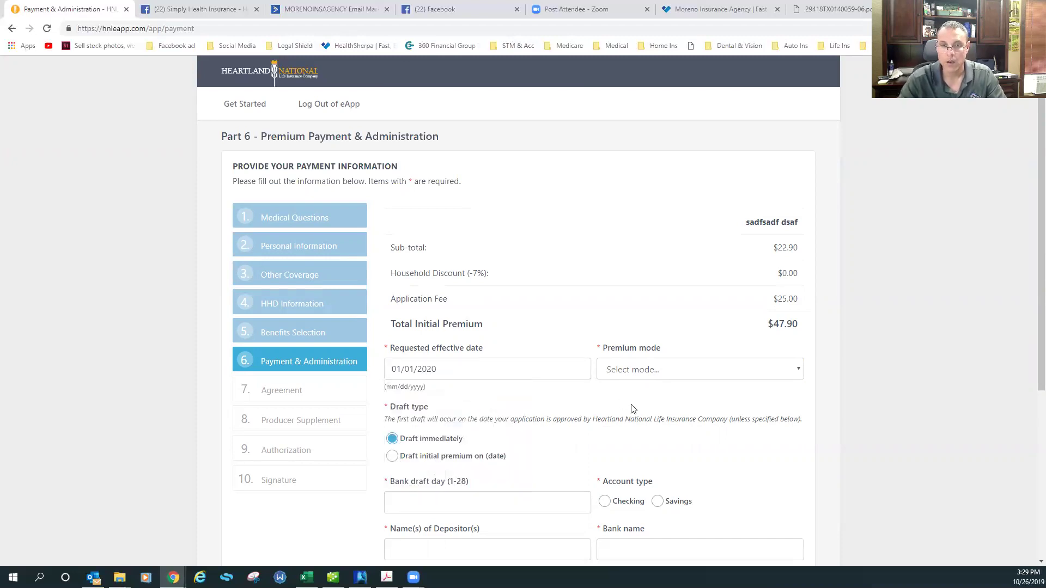
scroll(632, 408, down, 4)
click(652, 158)
click(648, 178)
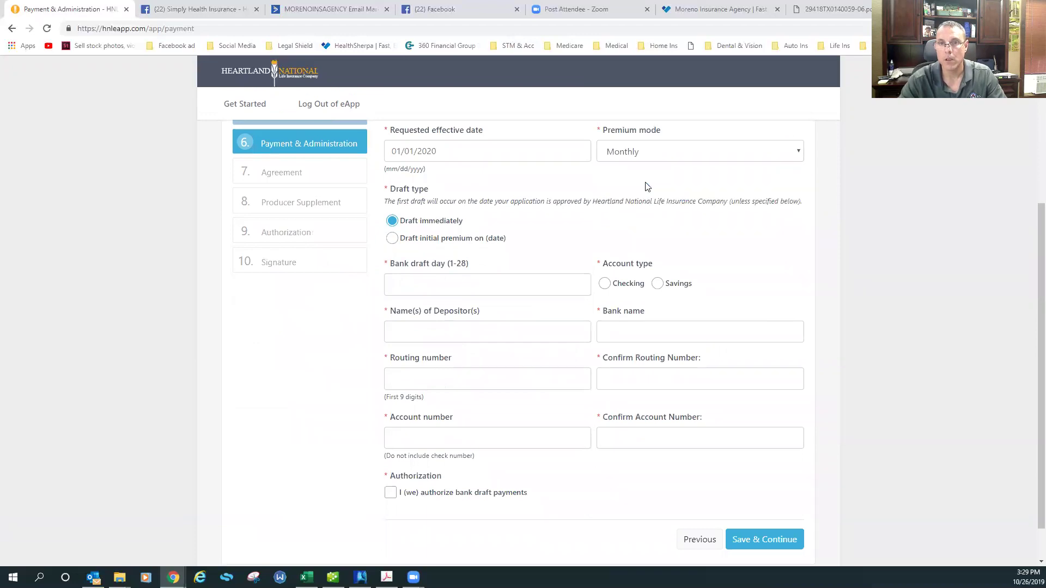
Draft the initial premium on 01/01/2020 with draft day 1 from a checking account
click(433, 239)
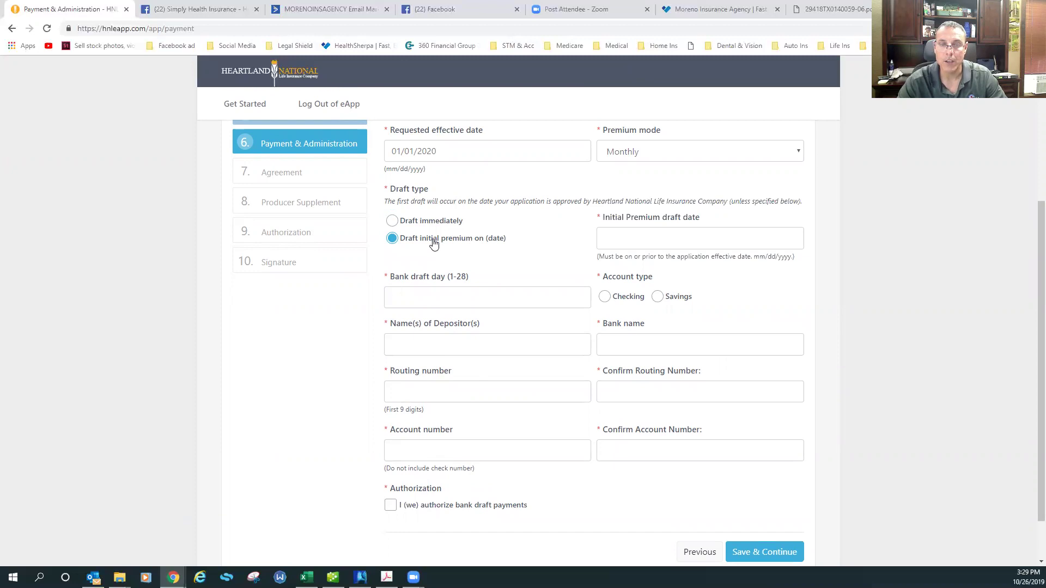
click(604, 238)
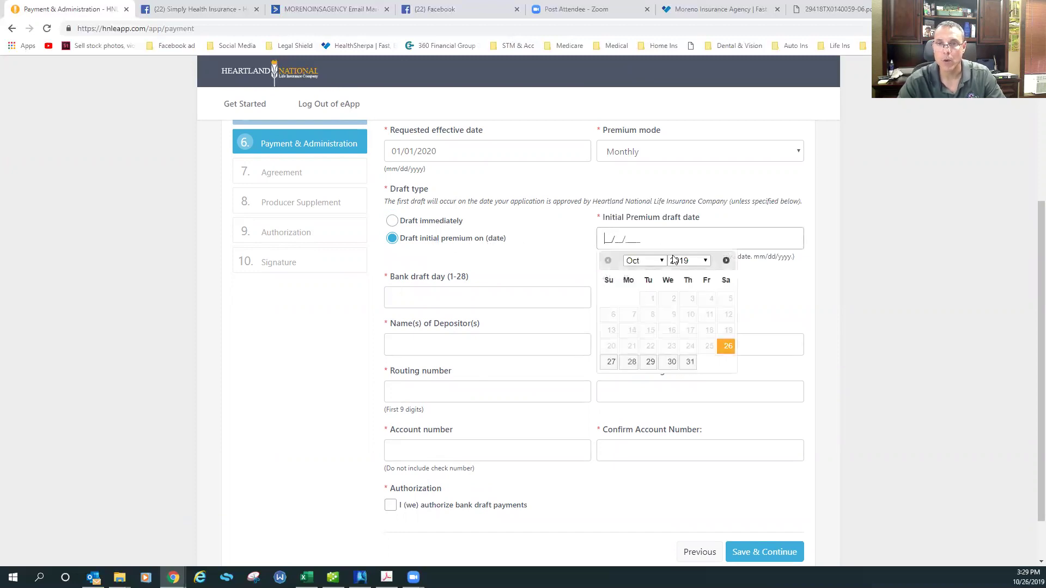
text(01012020)
key(Tab)
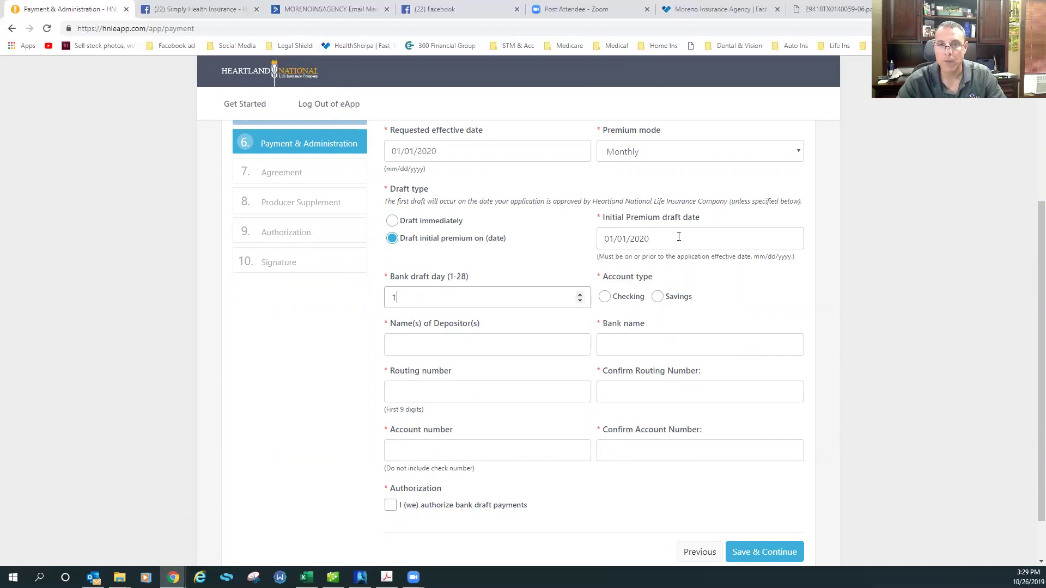
click(605, 300)
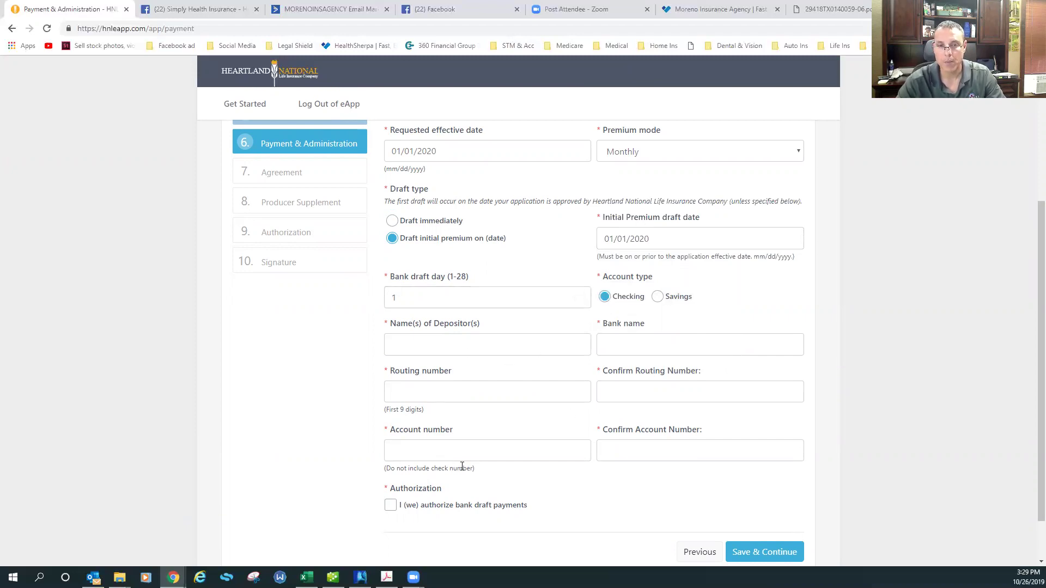
scroll(650, 454, down, 1)
scroll(650, 453, up, 3)
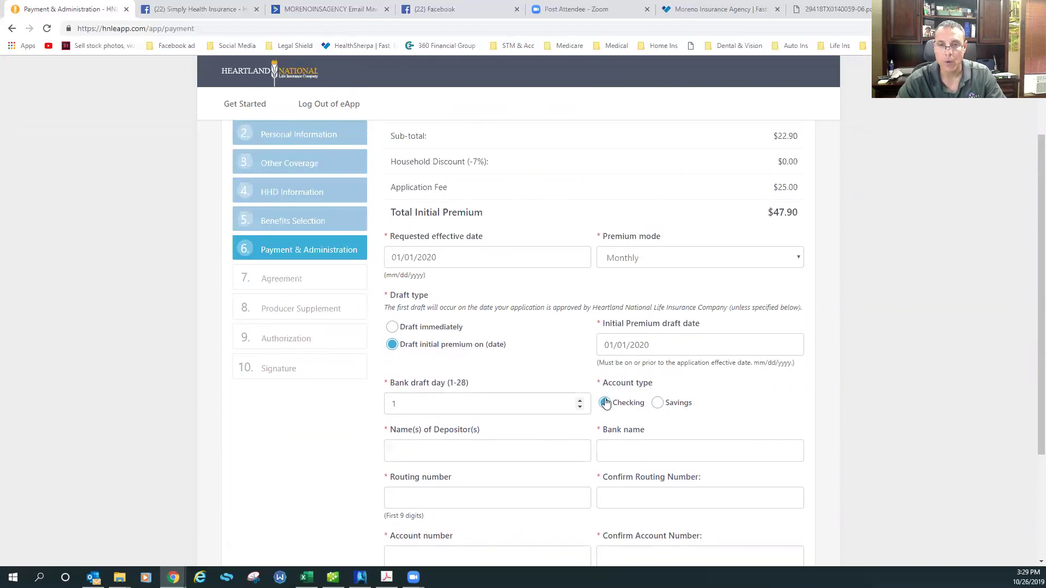
scroll(466, 381, down, 2)
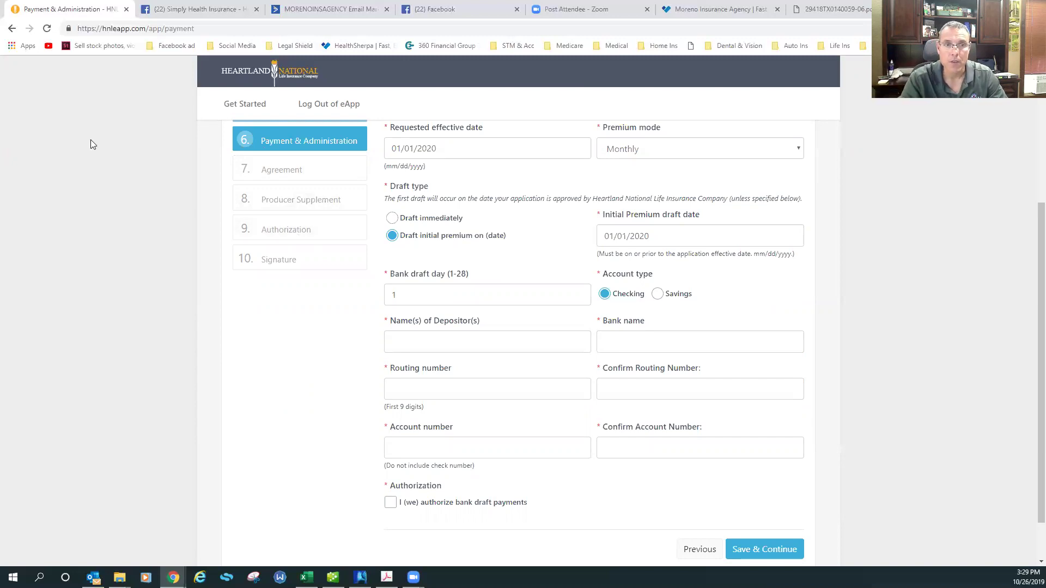
scroll(147, 136, up, 4)
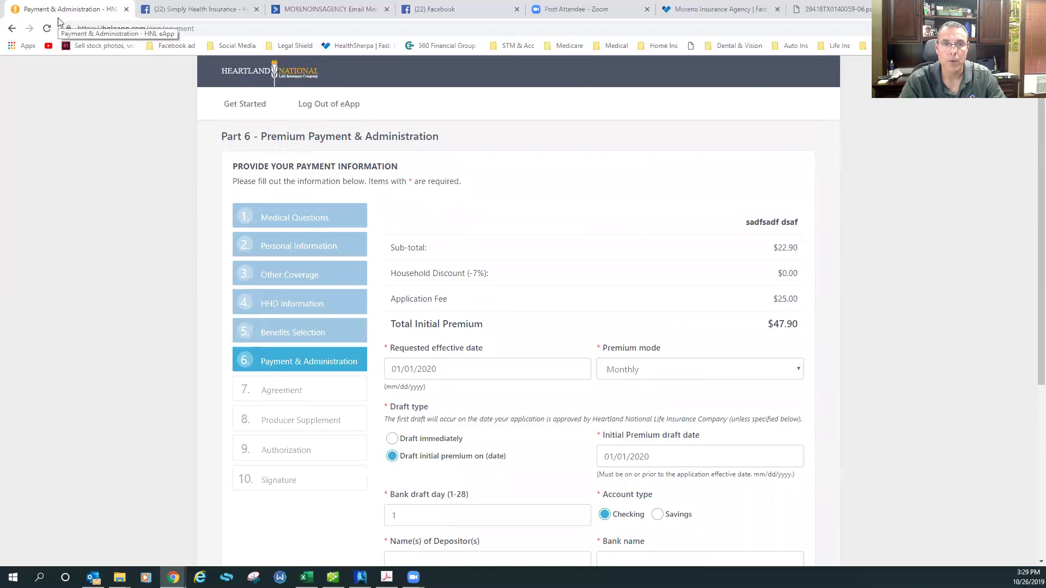
Add Ambetter Balanced Care 5 (2020) to the cart, start its application, then go back to the quote
click(730, 9)
scroll(561, 221, down, 1)
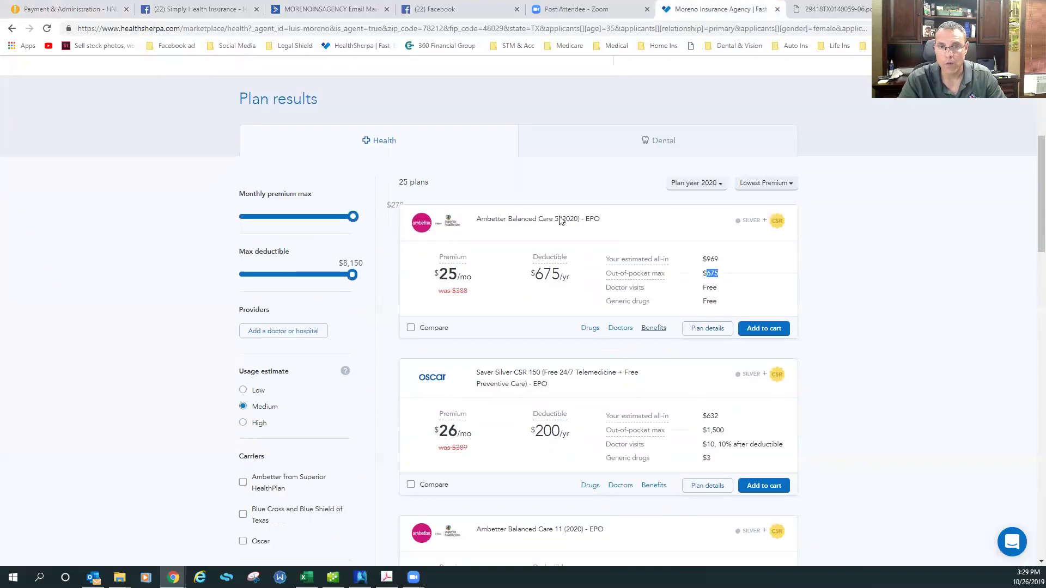
scroll(561, 221, down, 1)
click(780, 263)
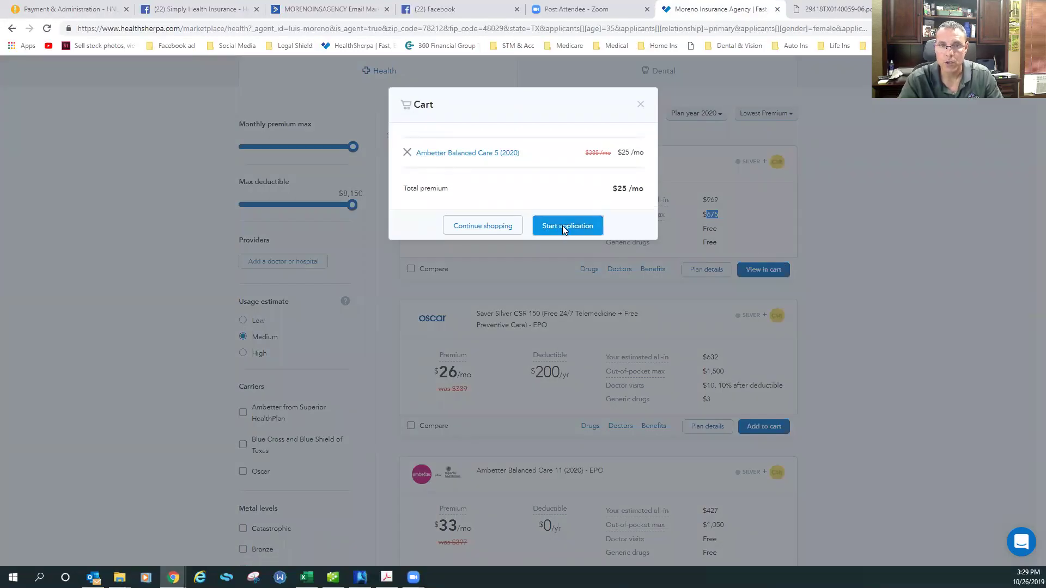
click(562, 226)
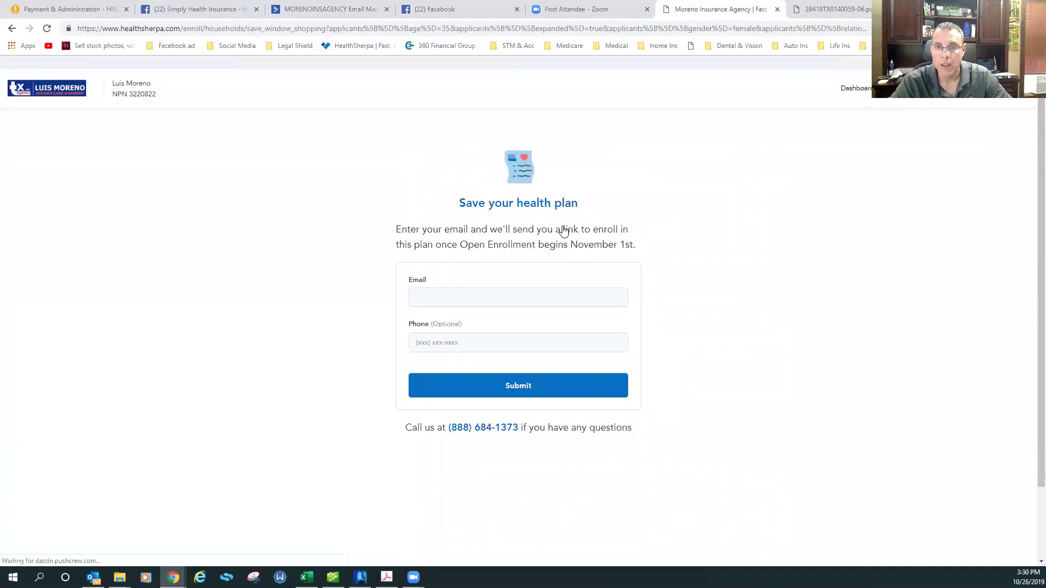
scroll(532, 280, down, 3)
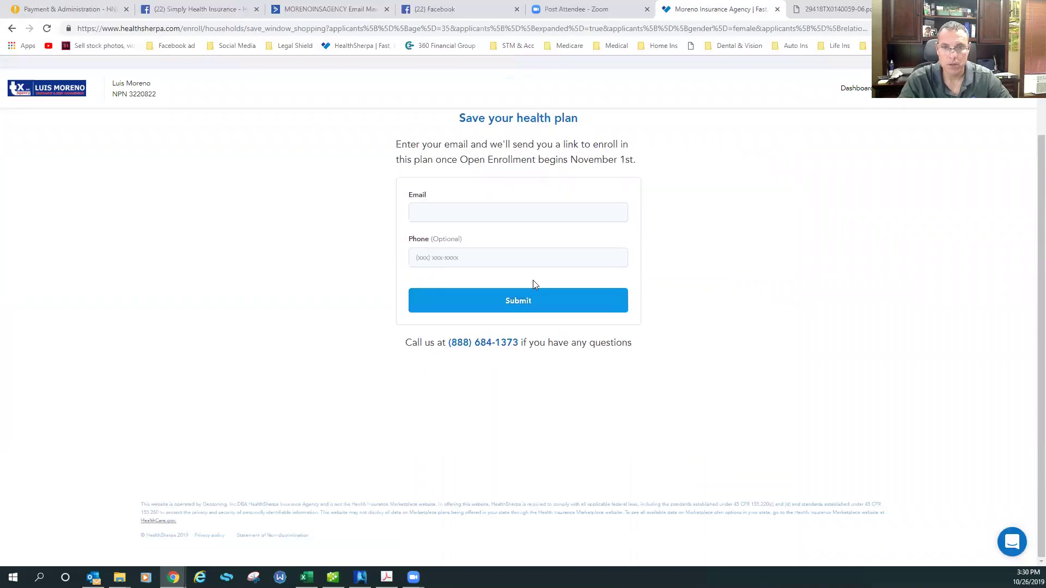
scroll(708, 223, up, 3)
scroll(565, 331, down, 2)
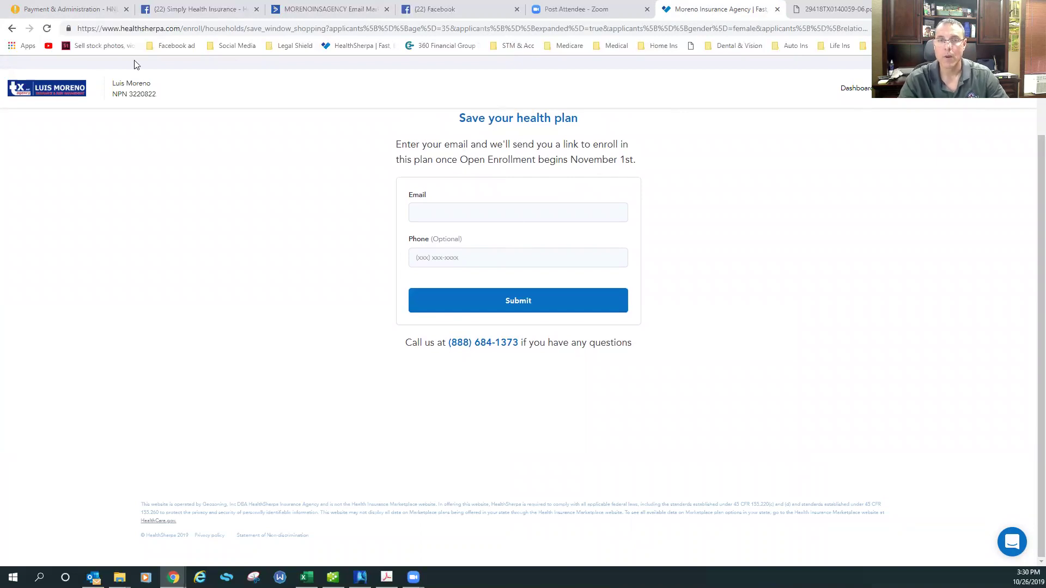
click(11, 31)
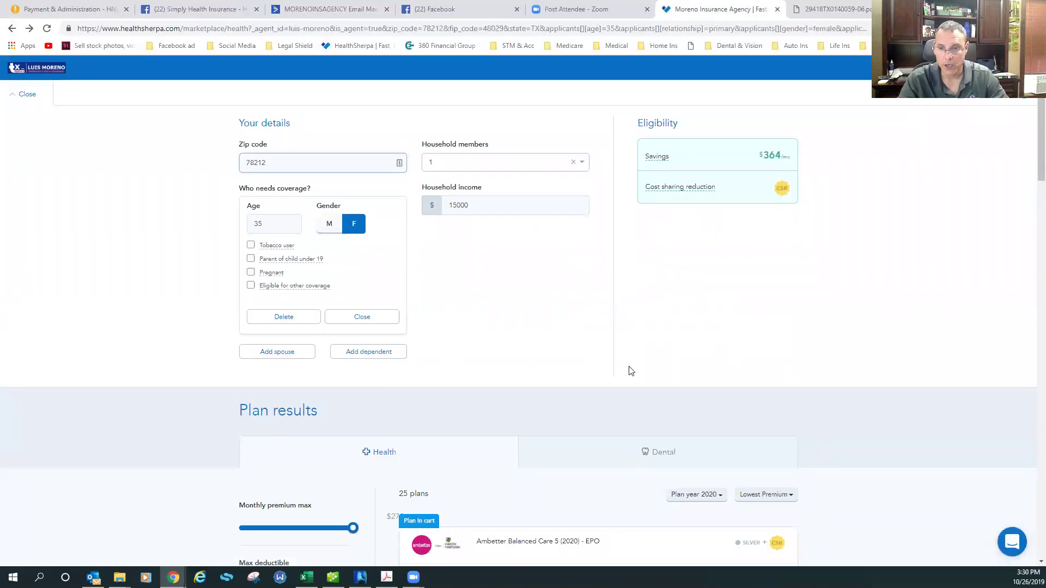
Change the Plan year to 2019, then start the Ambetter Balanced Care 5 (2019) application from the cart
scroll(629, 370, down, 2)
click(690, 387)
click(692, 403)
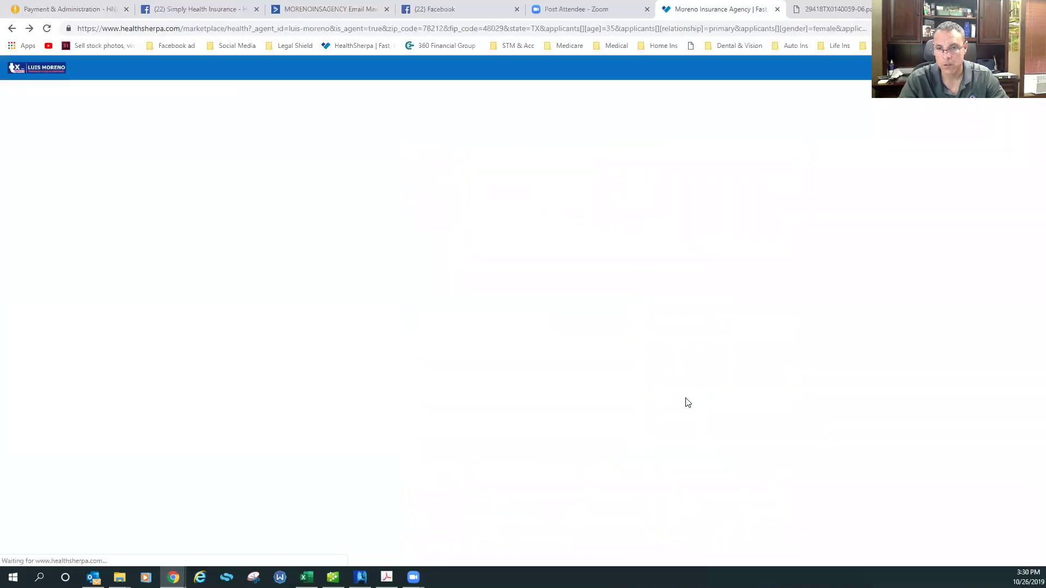
scroll(661, 299, down, 4)
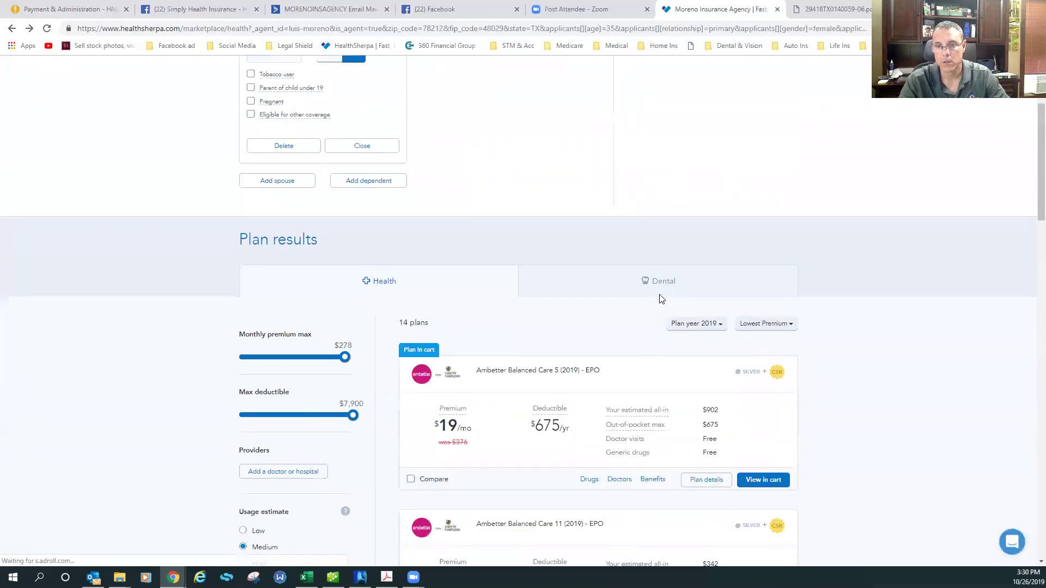
click(768, 433)
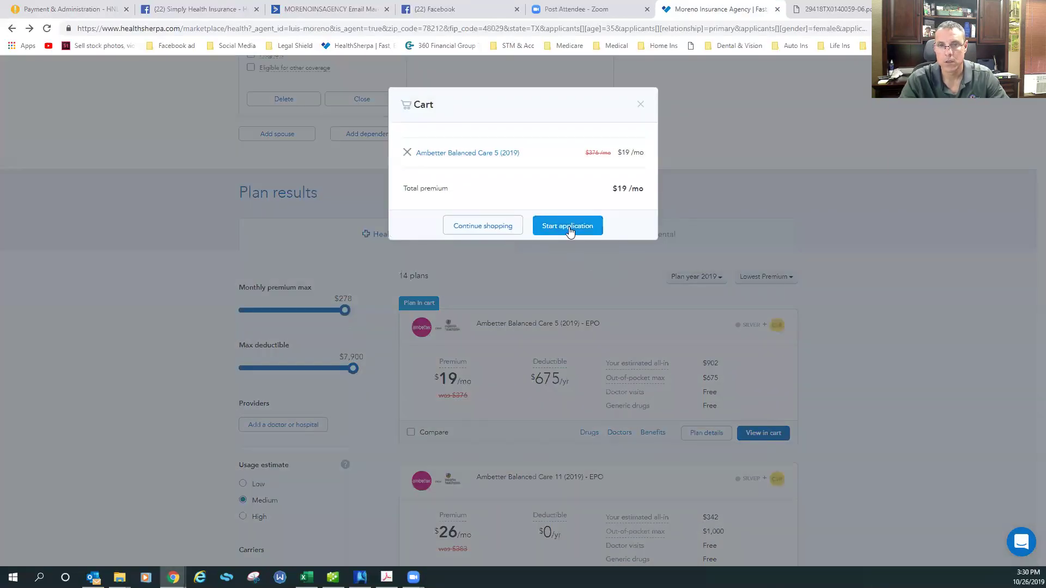
click(568, 225)
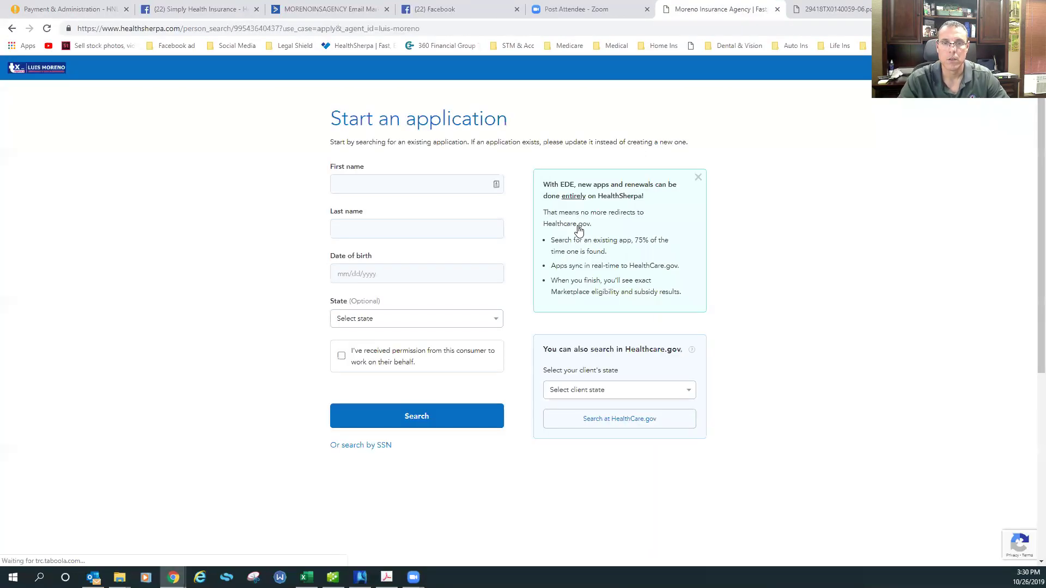